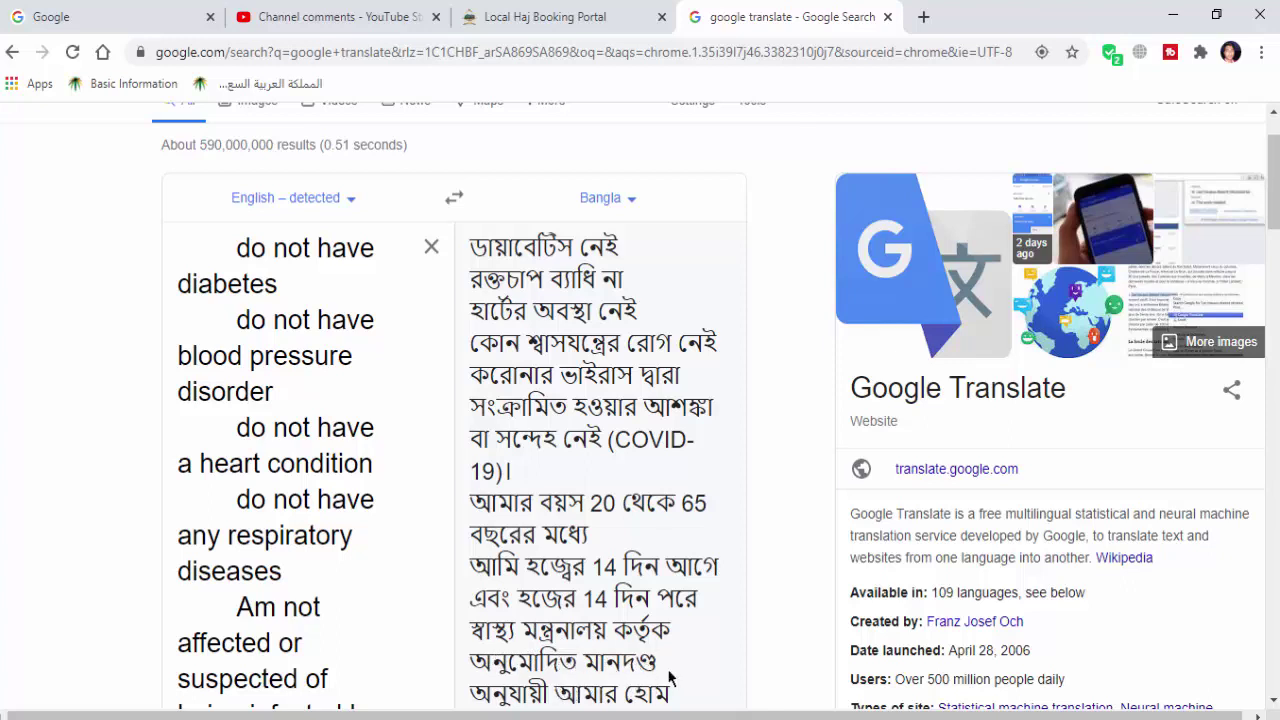
Step: Scroll through the Bangla translation of the English health and eligibility declaration text
scroll(1276, 170, "down", 3)
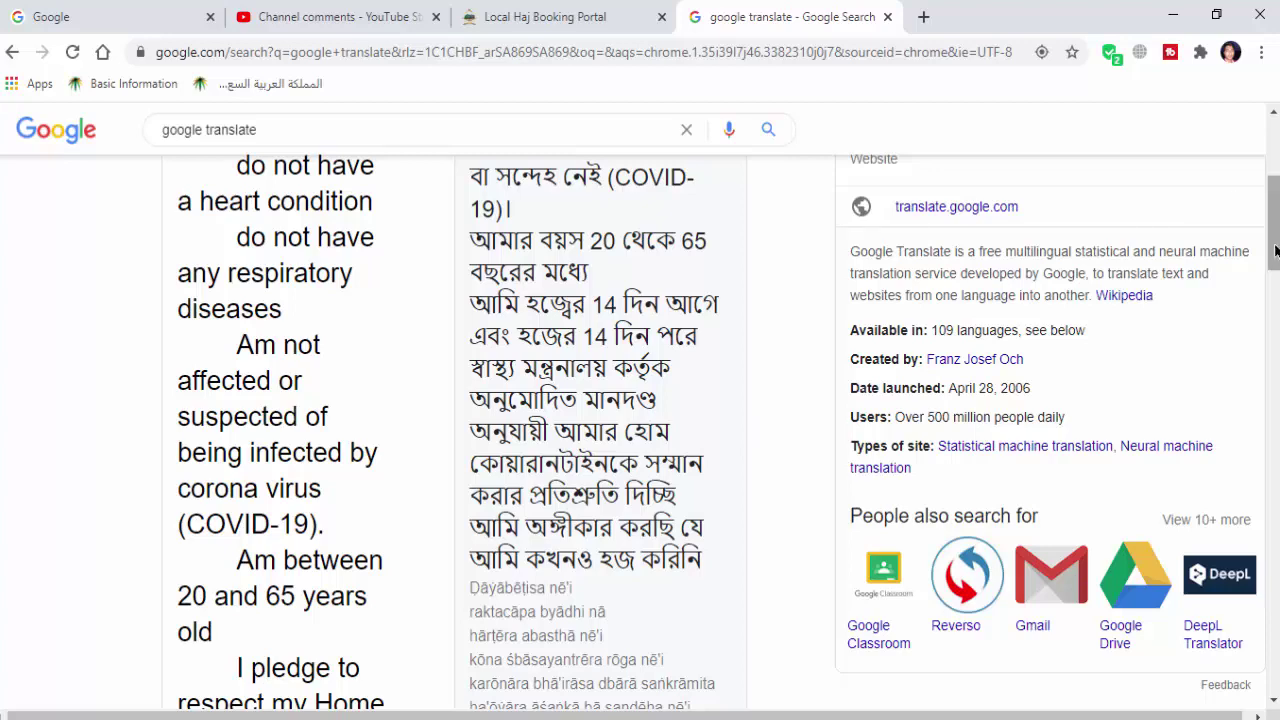
left_click_drag(1275, 250, 1267, 160)
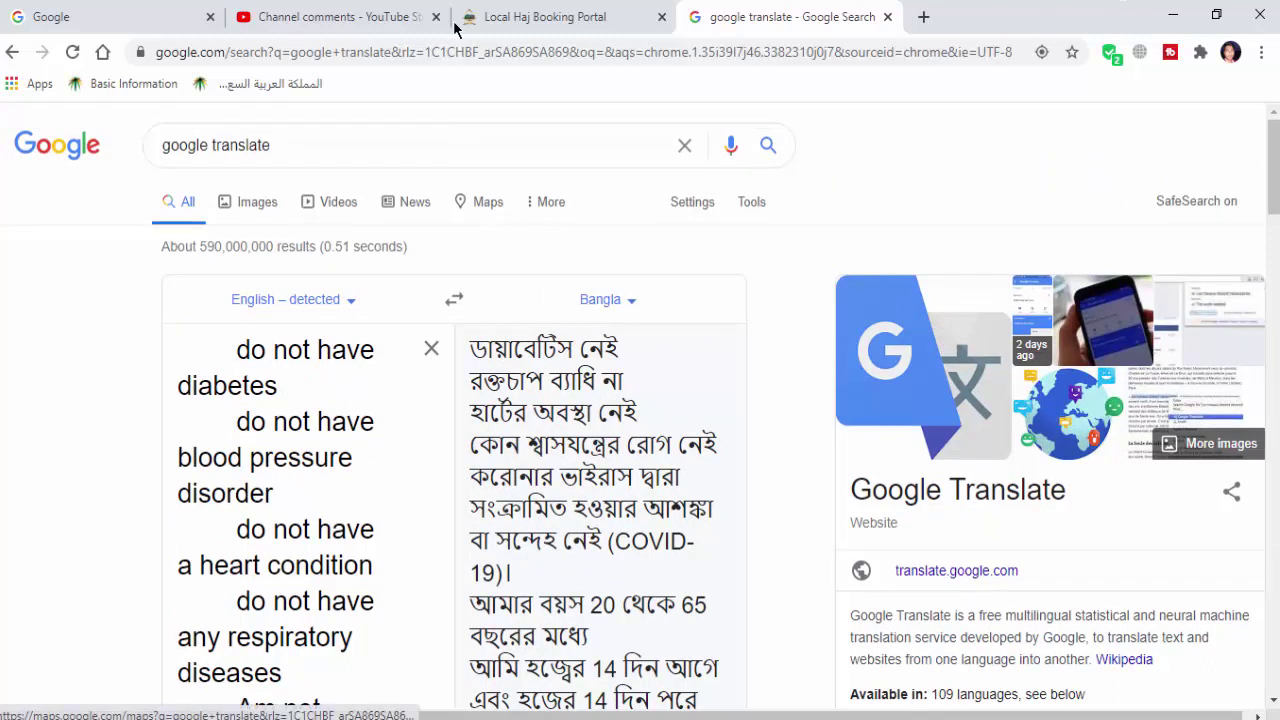
Step: On the portal, tick the certifications (diabetes, blood pressure, heart, respiratory, age 20–65, first Haj) and submit
left_click(534, 16)
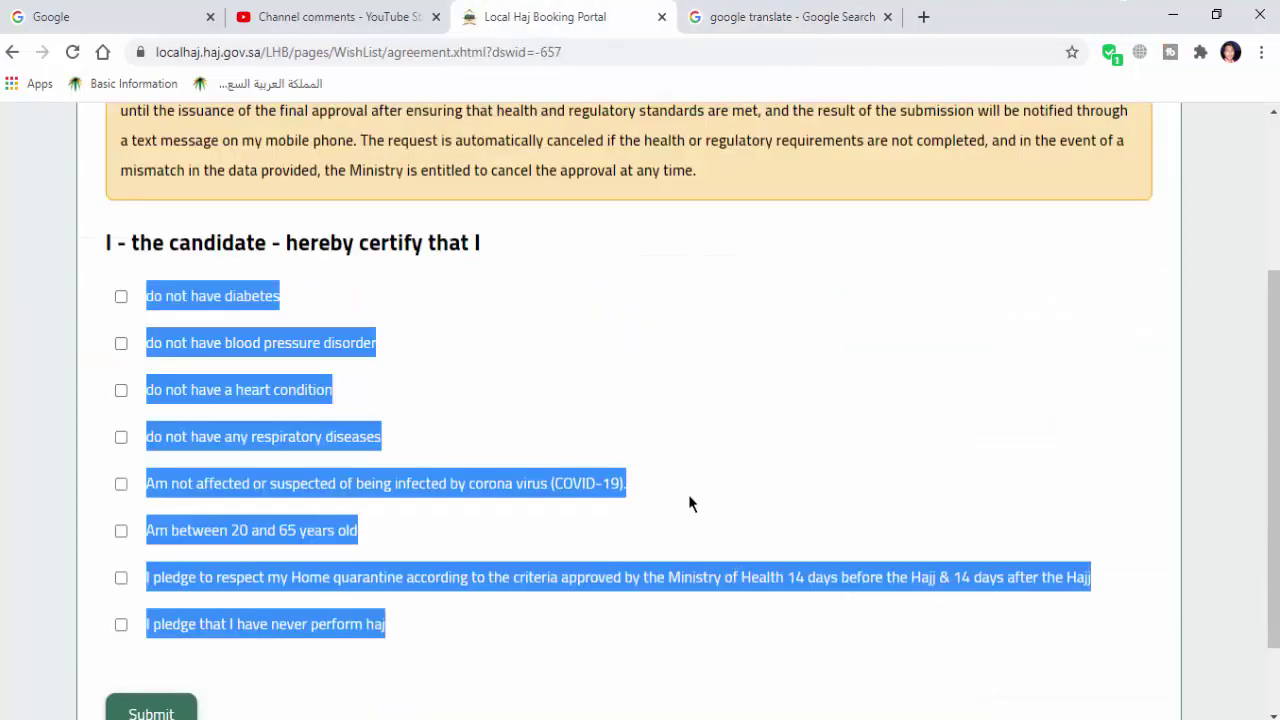
left_click(606, 342)
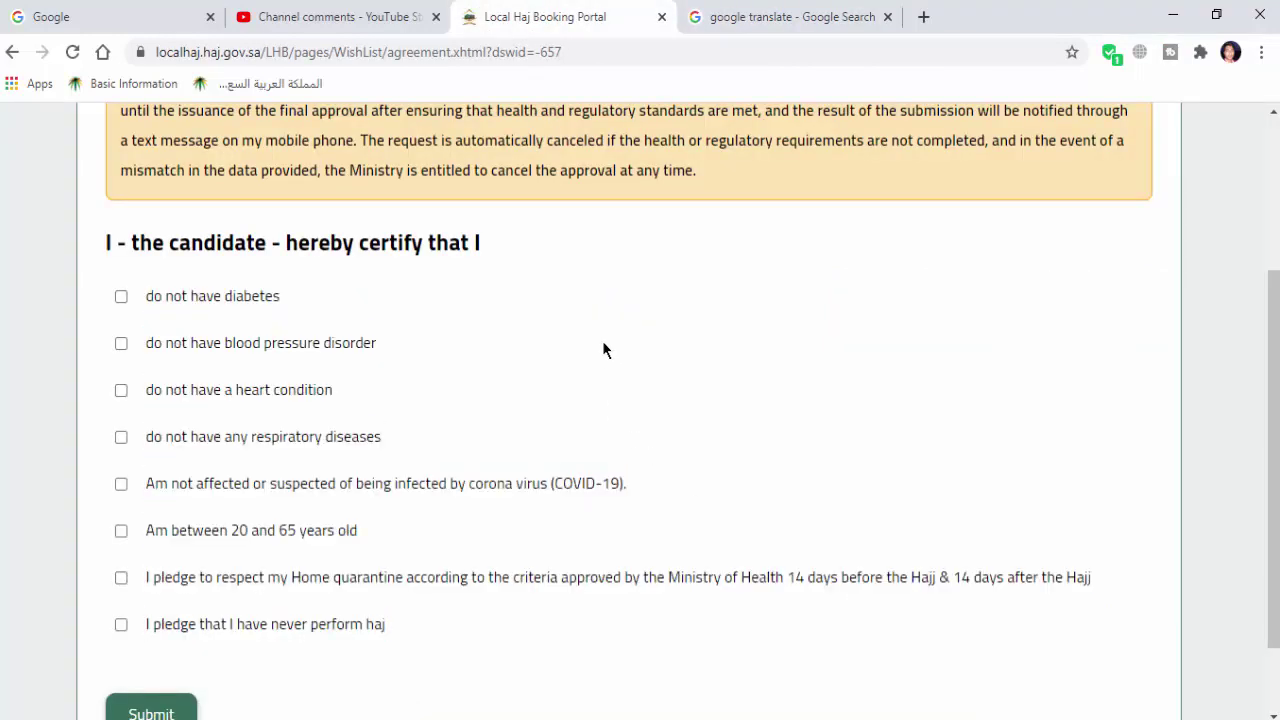
left_click(121, 297)
left_click(121, 343)
left_click(121, 390)
left_click(121, 437)
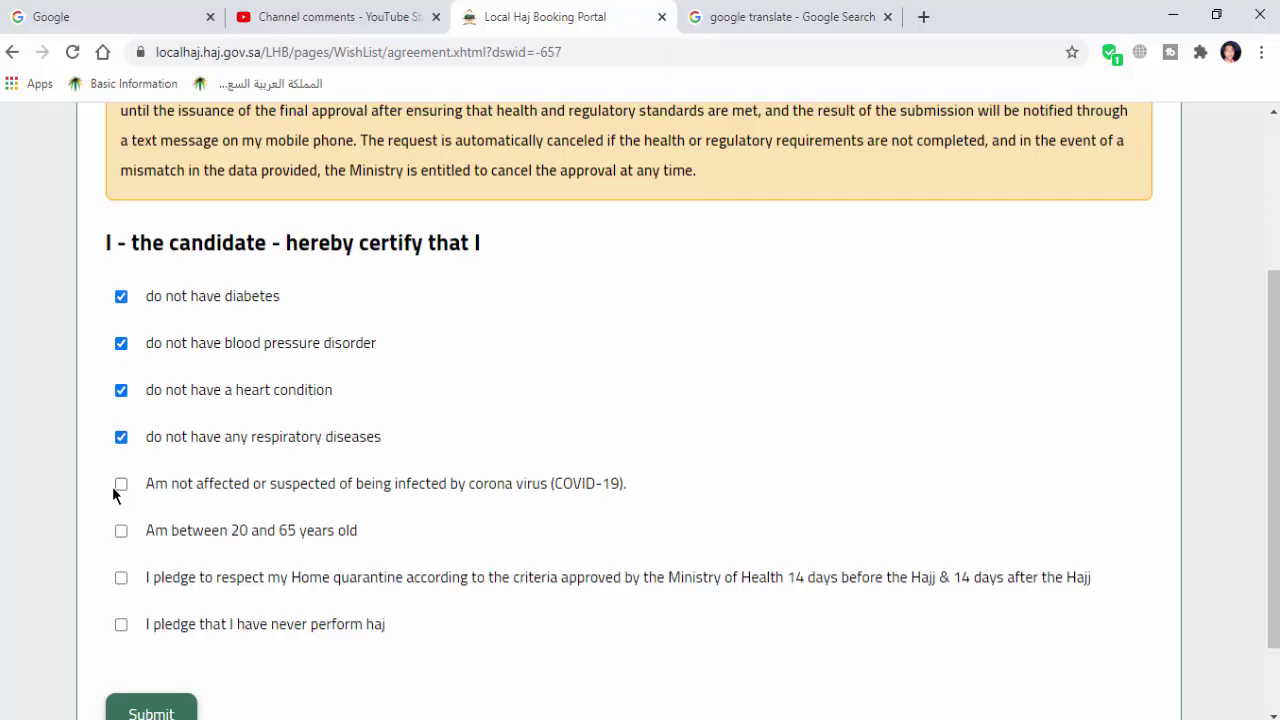
left_click(122, 531)
left_click(122, 625)
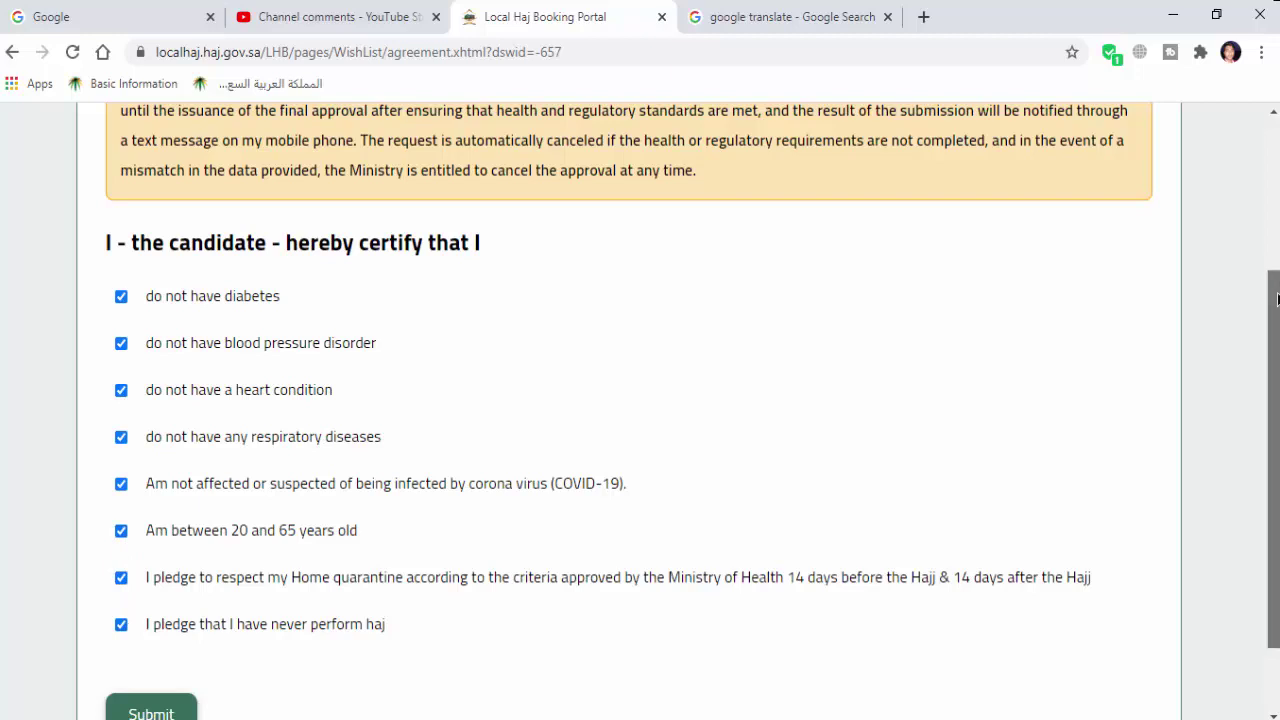
scroll(1262, 300, "down", 2)
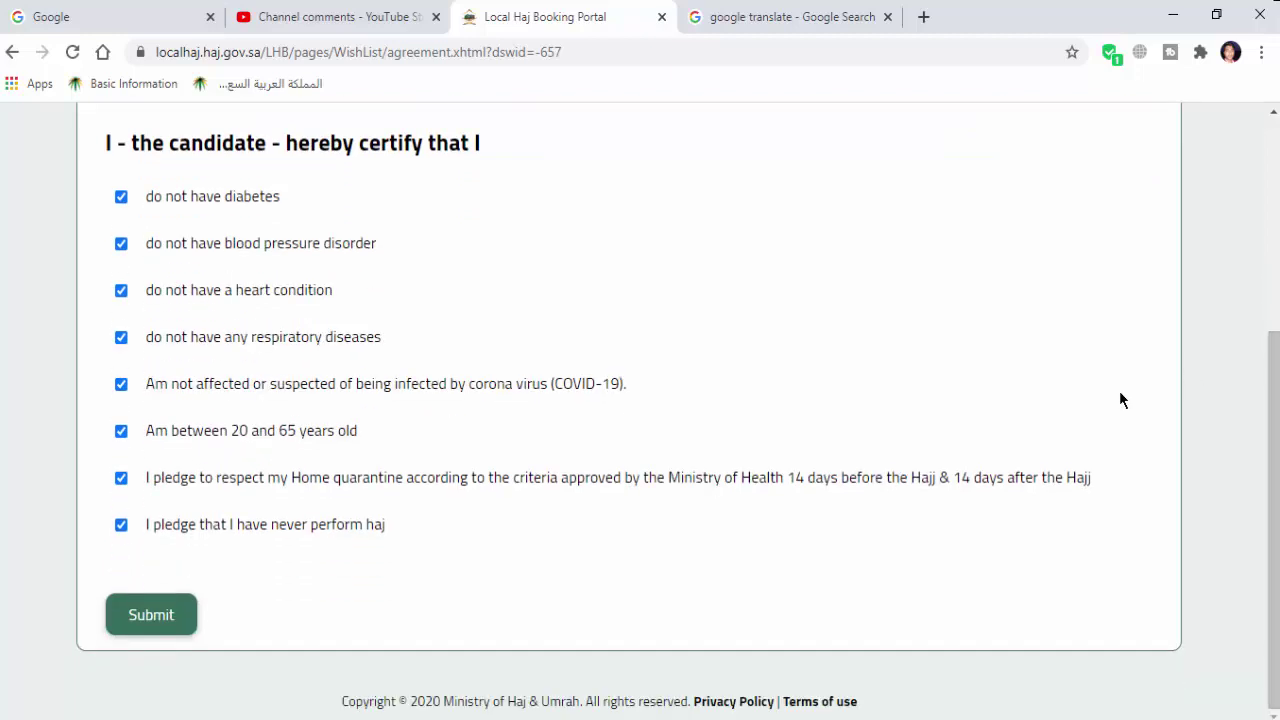
left_click(151, 614)
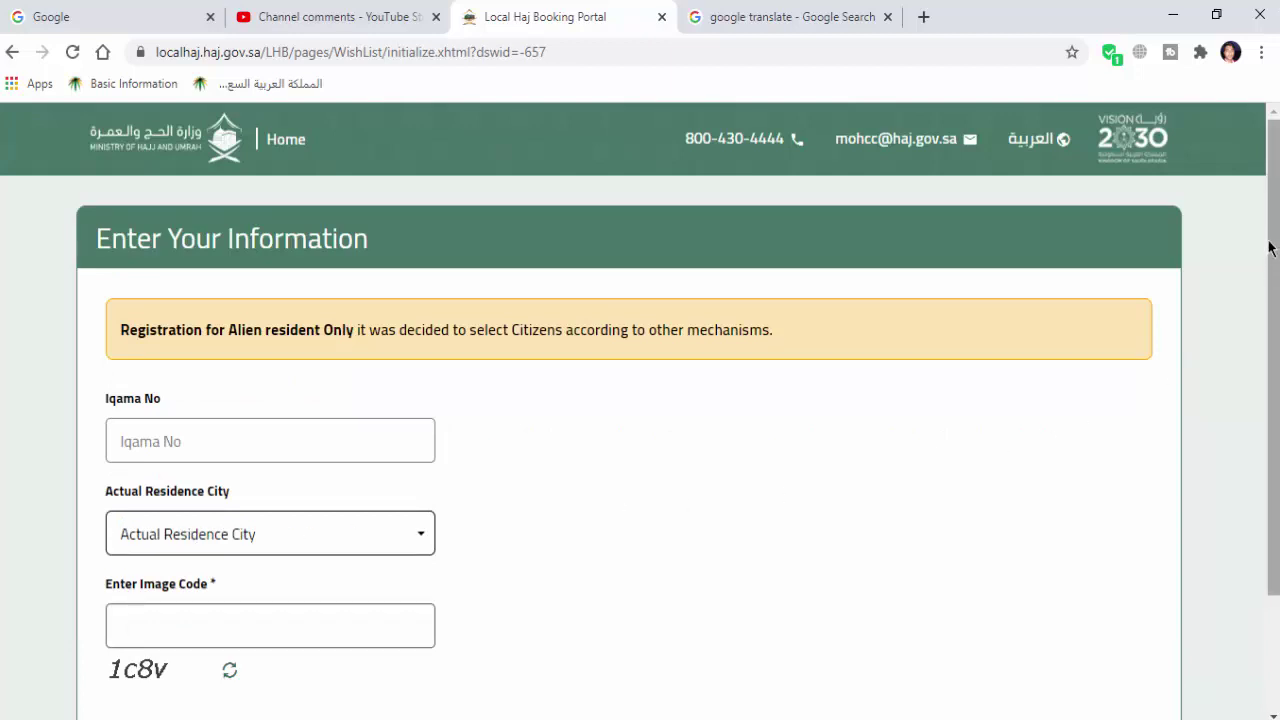
Step: Enter the pilgrim's Iqama number in the Iqama No field of the information form
left_click_drag(1270, 248, 1272, 350)
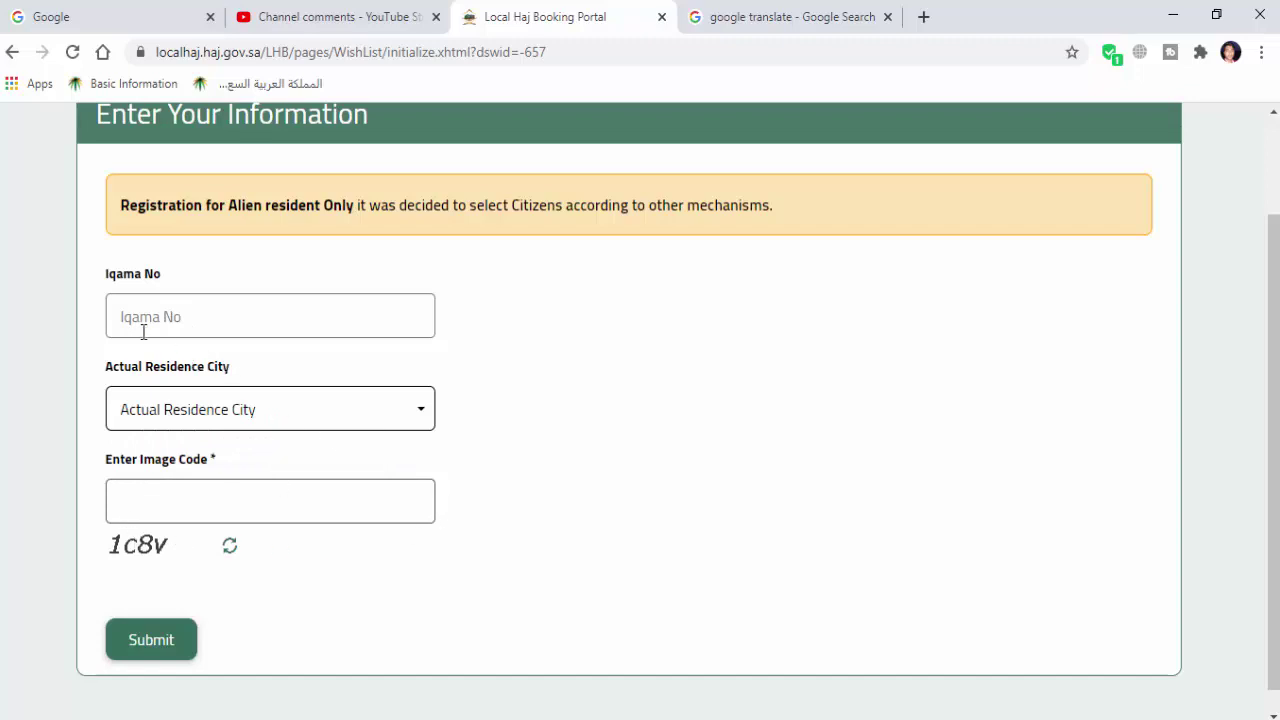
left_click(242, 319)
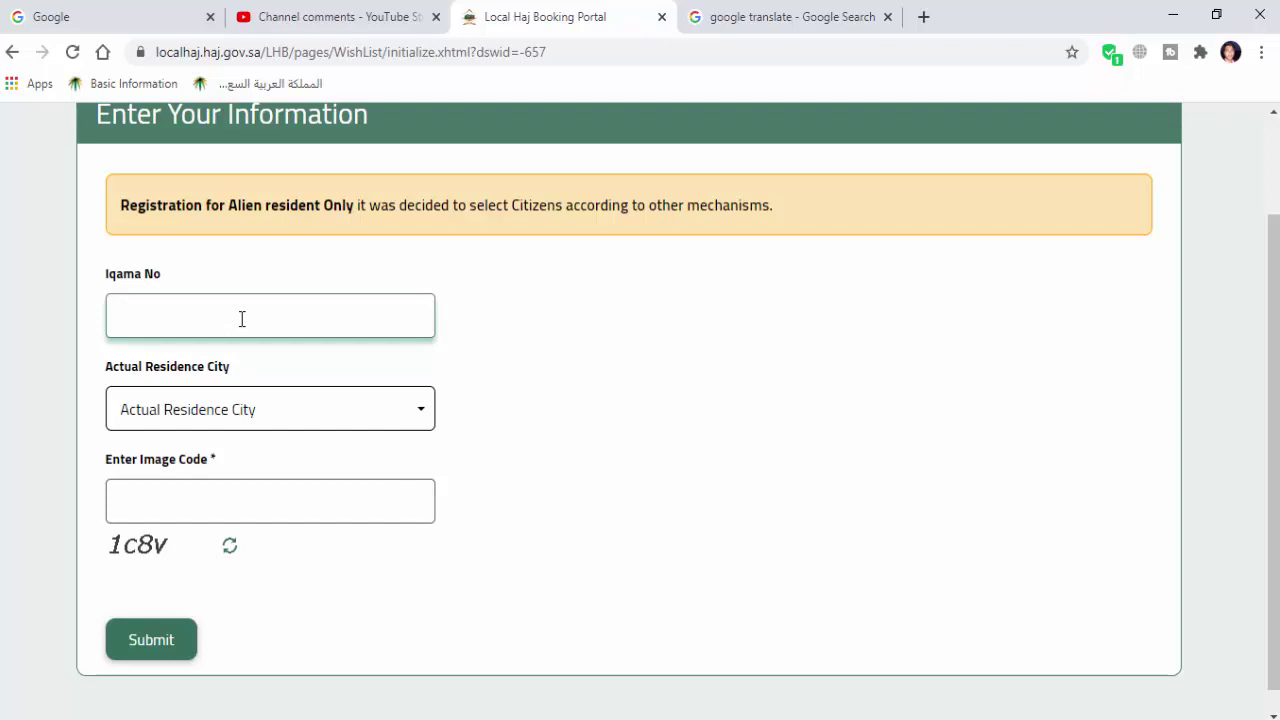
type("24")
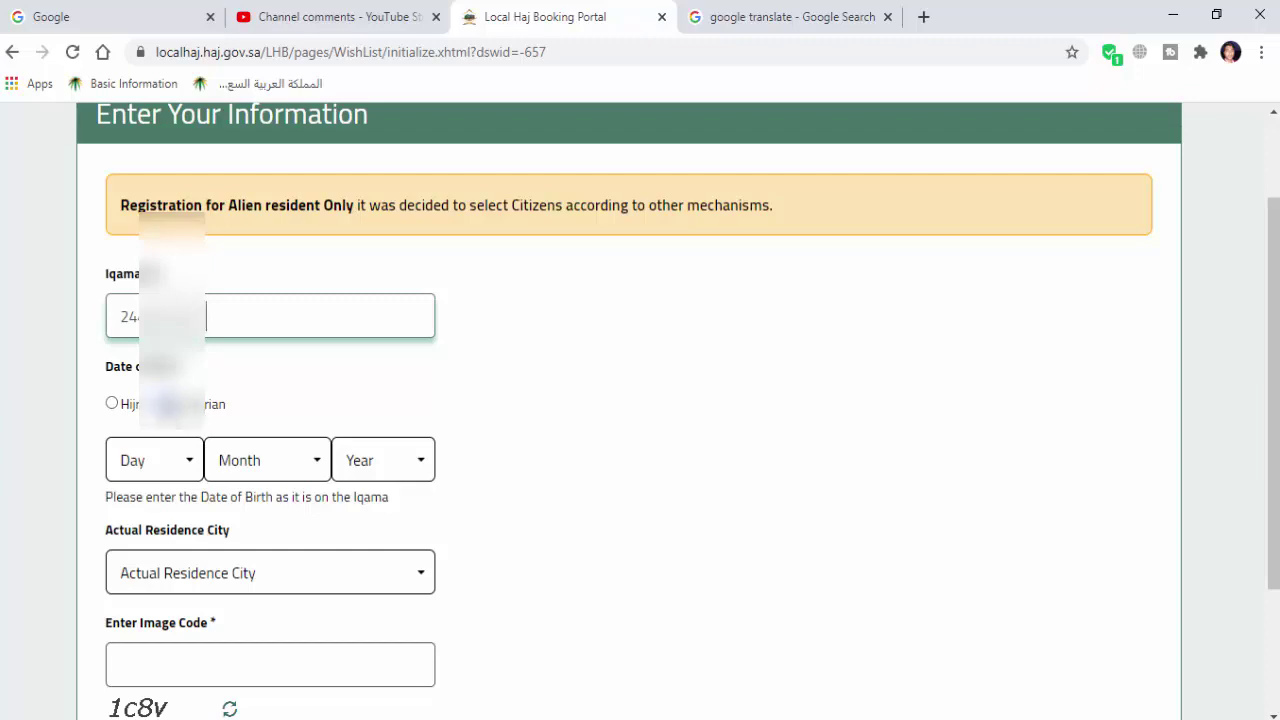
Step: Choose day 8, month 8 and year 1988 from the birth date dropdowns
left_click(158, 406)
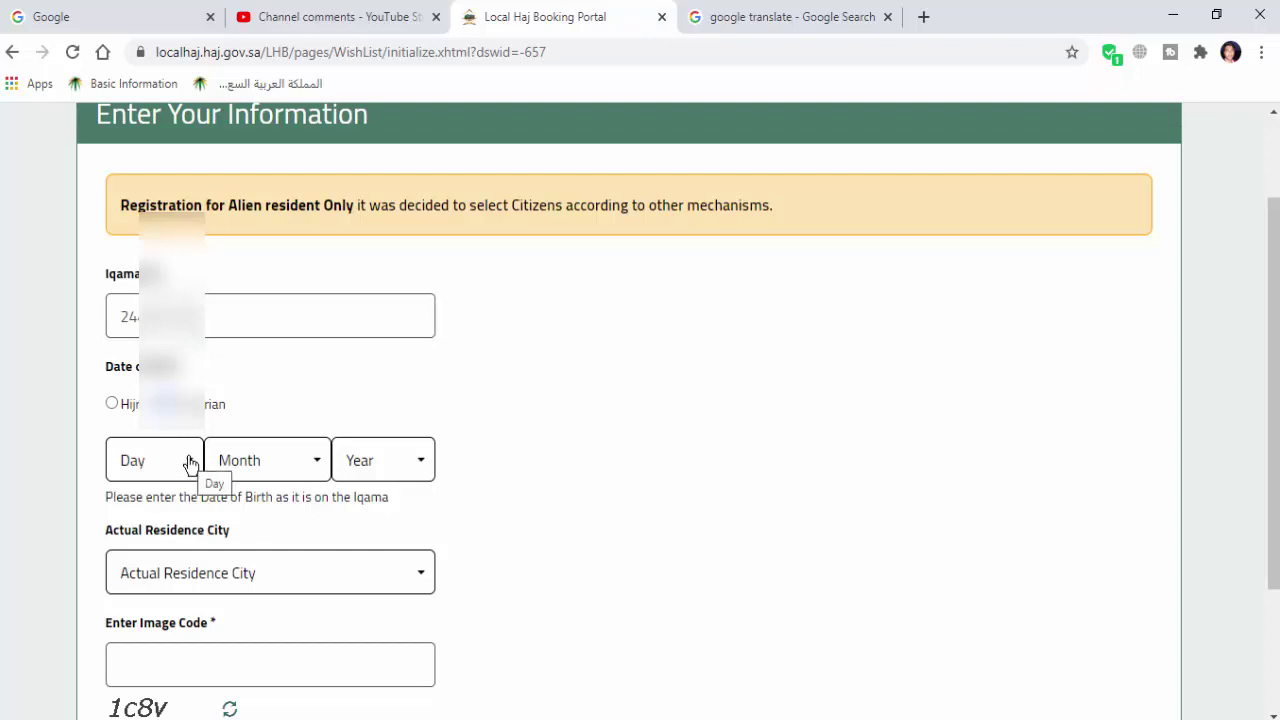
left_click(189, 463)
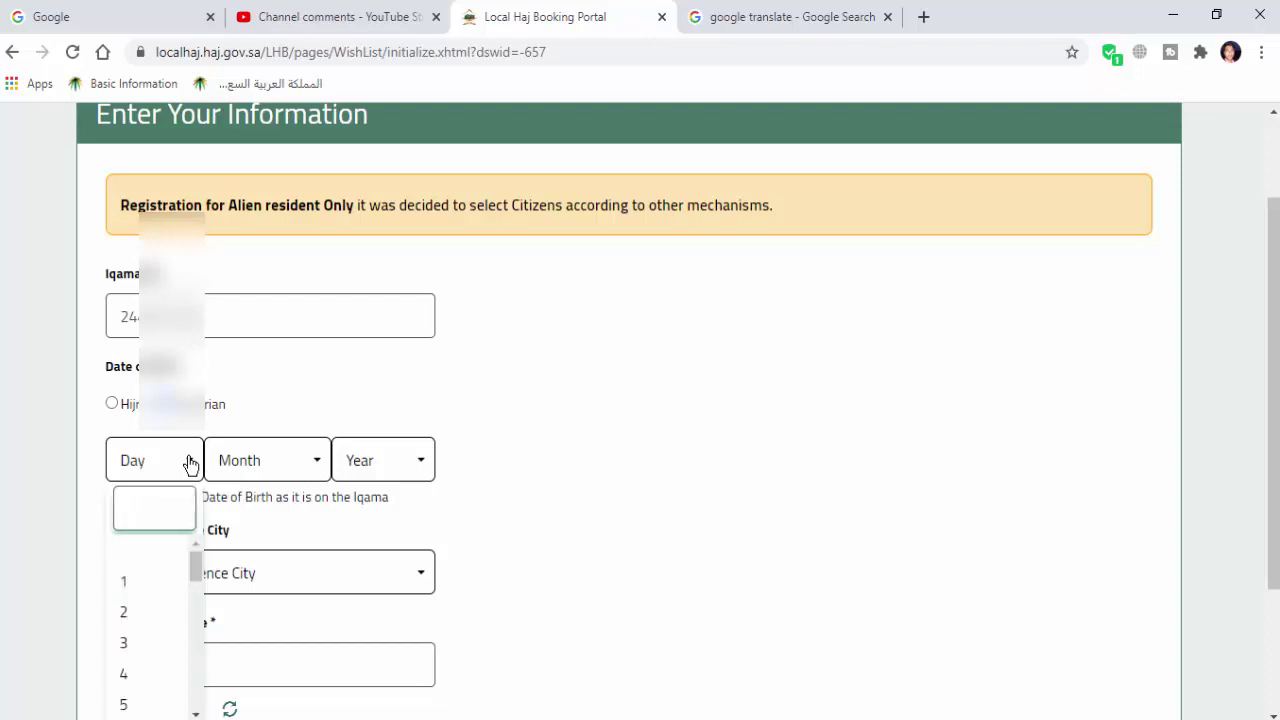
left_click_drag(198, 561, 197, 597)
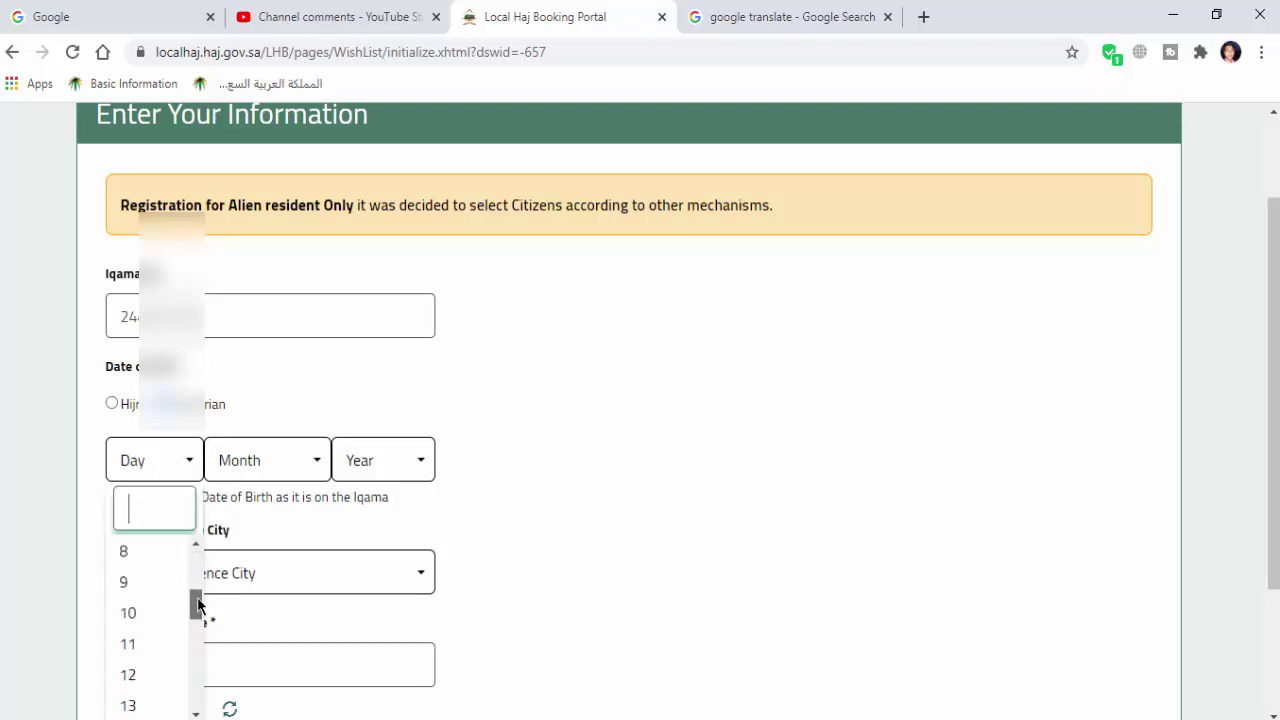
left_click(162, 556)
left_click(310, 470)
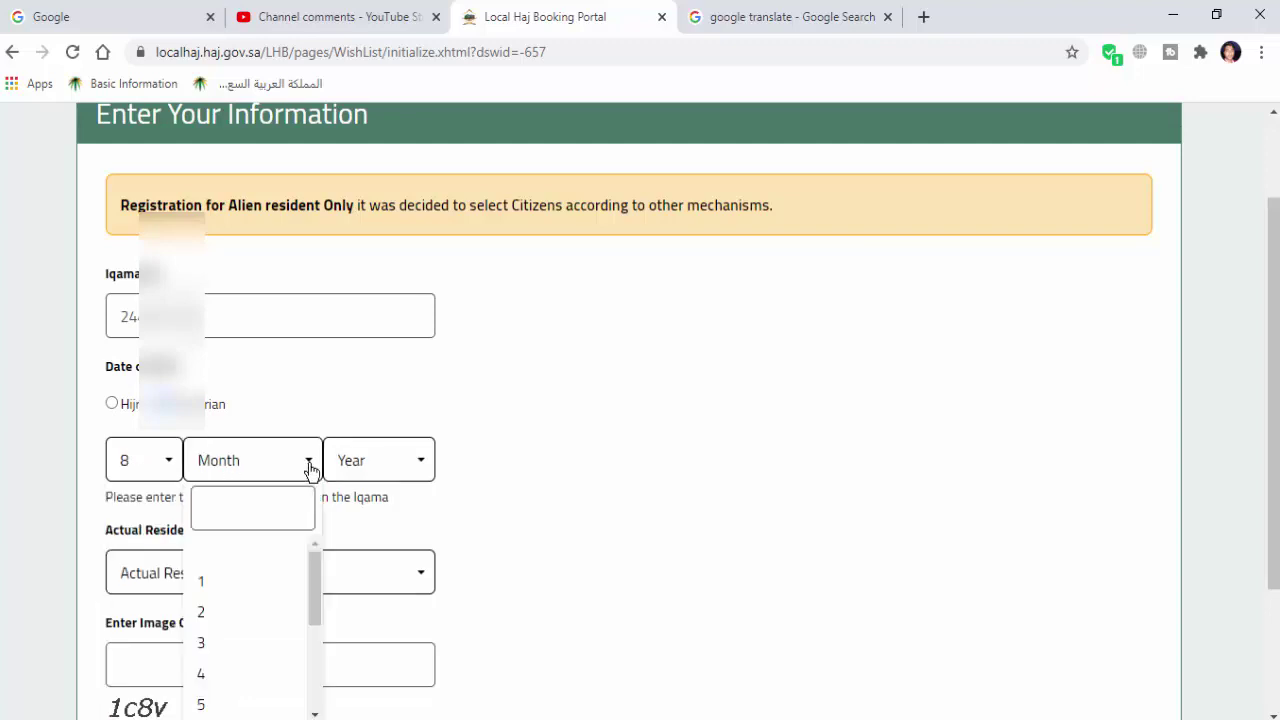
left_click_drag(318, 573, 311, 631)
left_click(238, 665)
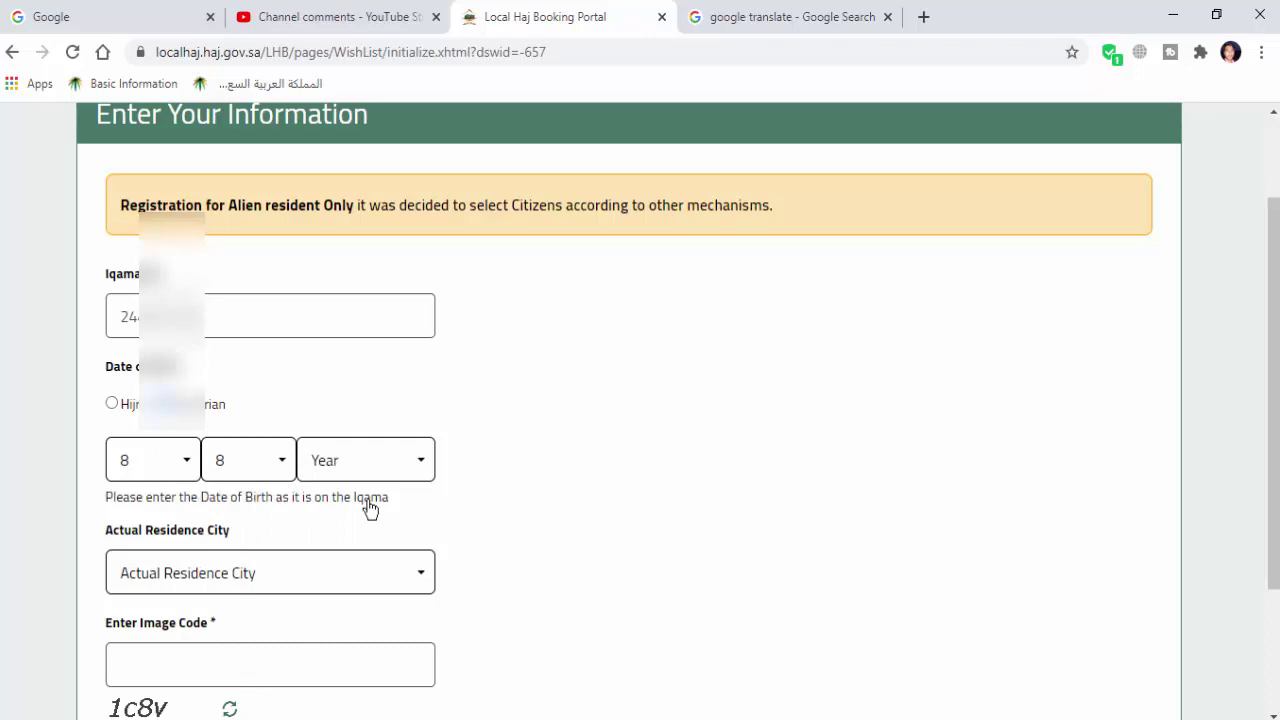
left_click(423, 458)
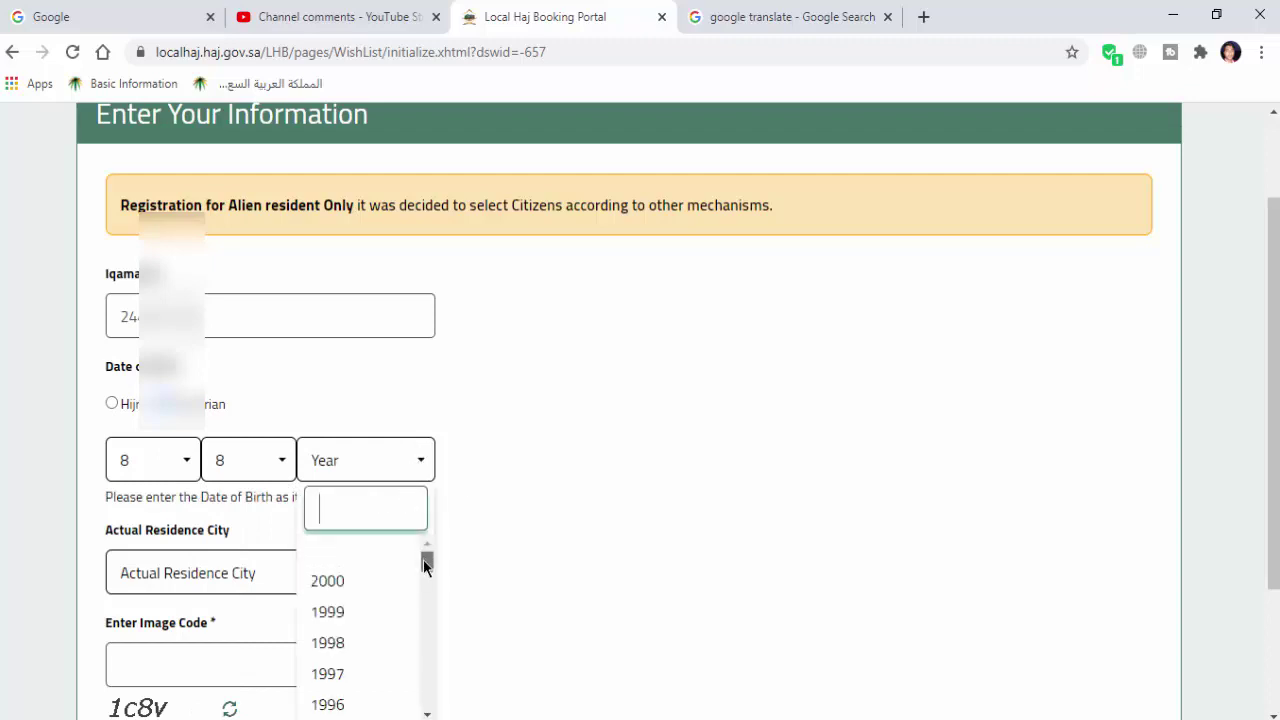
left_click_drag(423, 559, 423, 590)
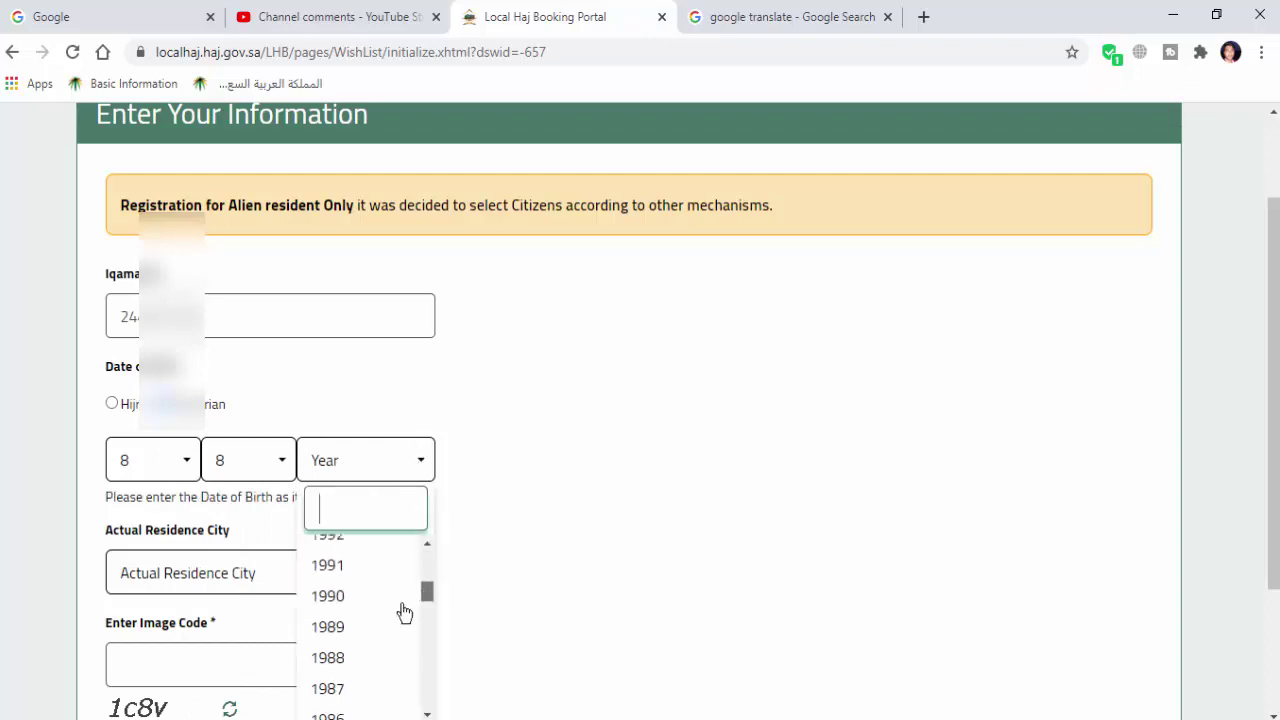
left_click(343, 658)
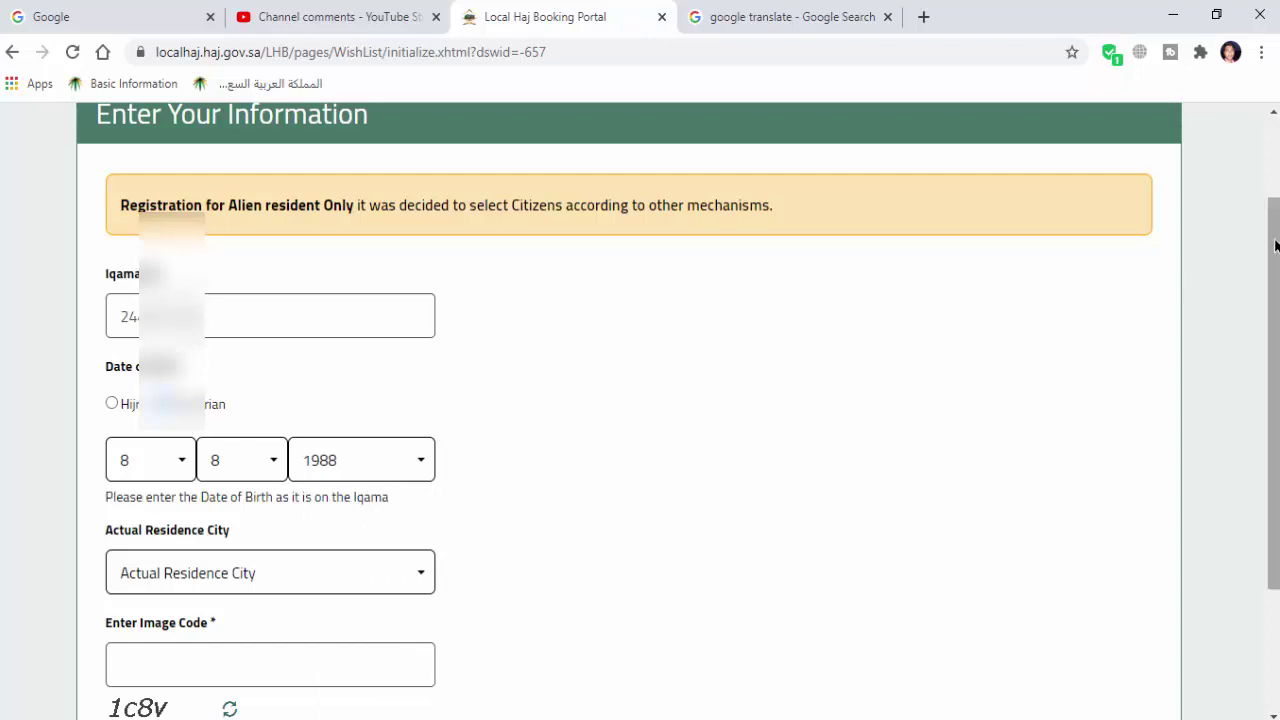
left_click_drag(1276, 245, 1276, 286)
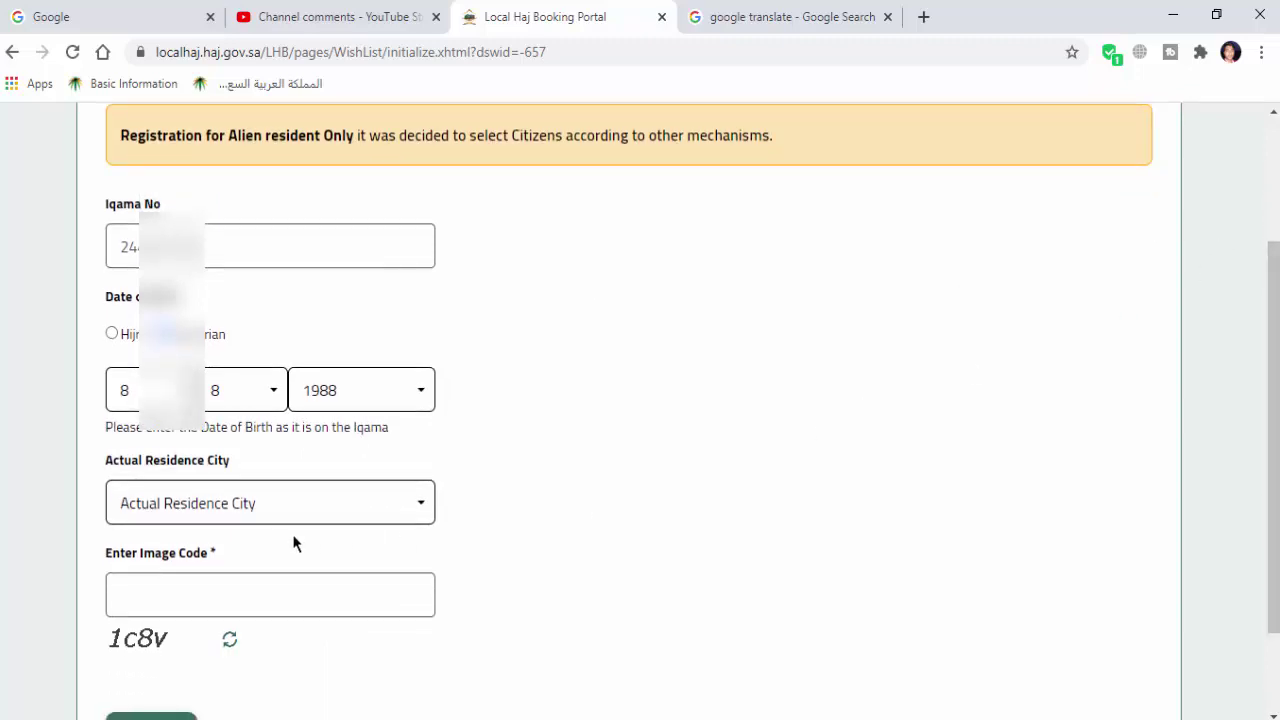
Step: Search 'riy' in the residence city list and select Riyadh
left_click(423, 508)
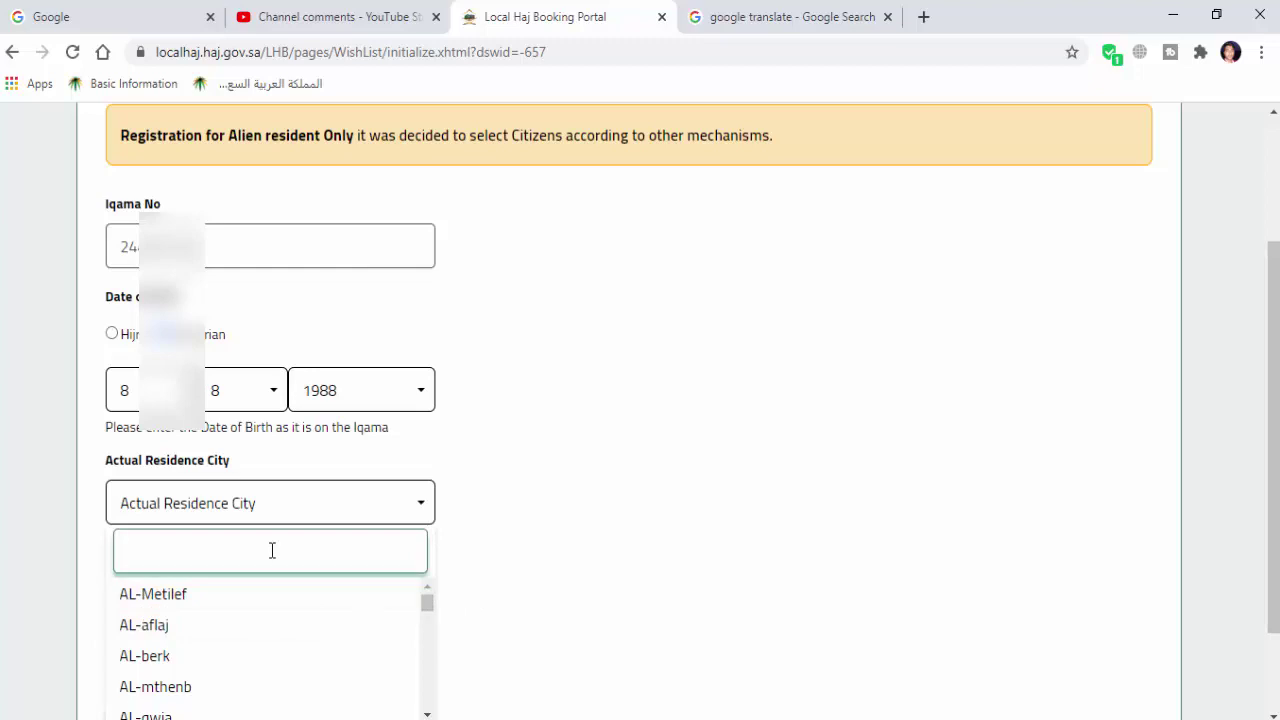
type("ri")
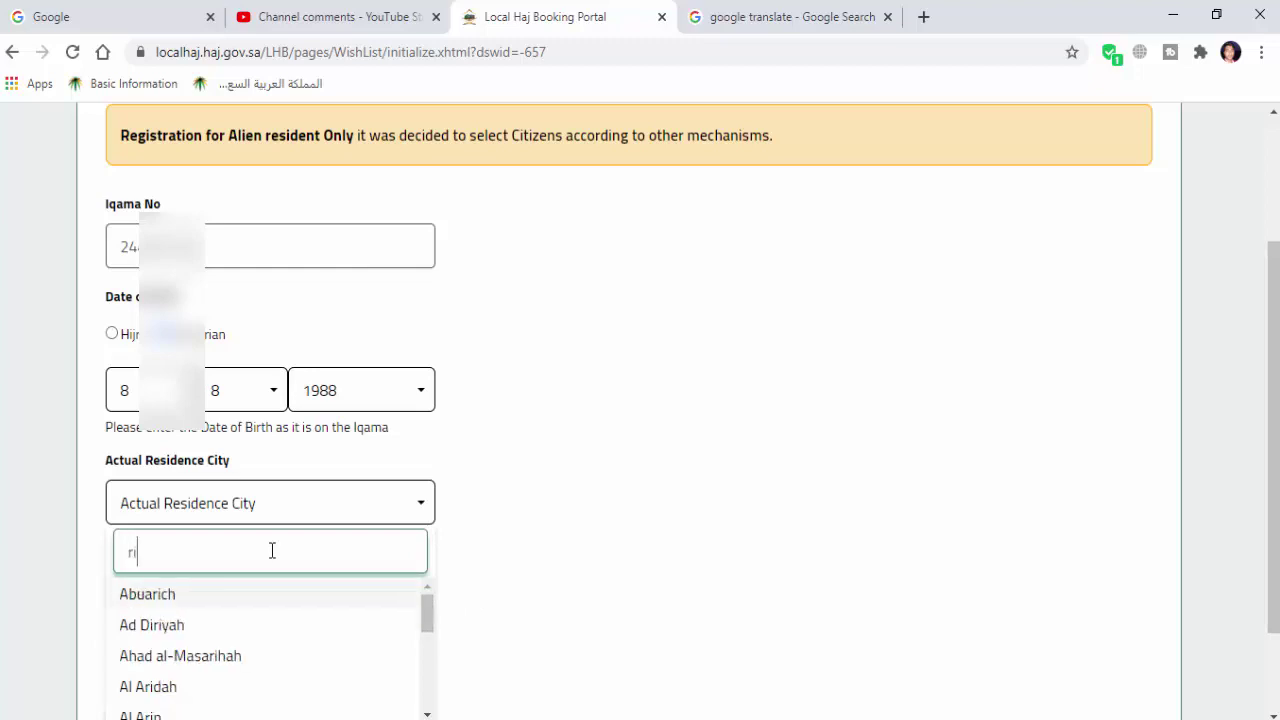
type("y")
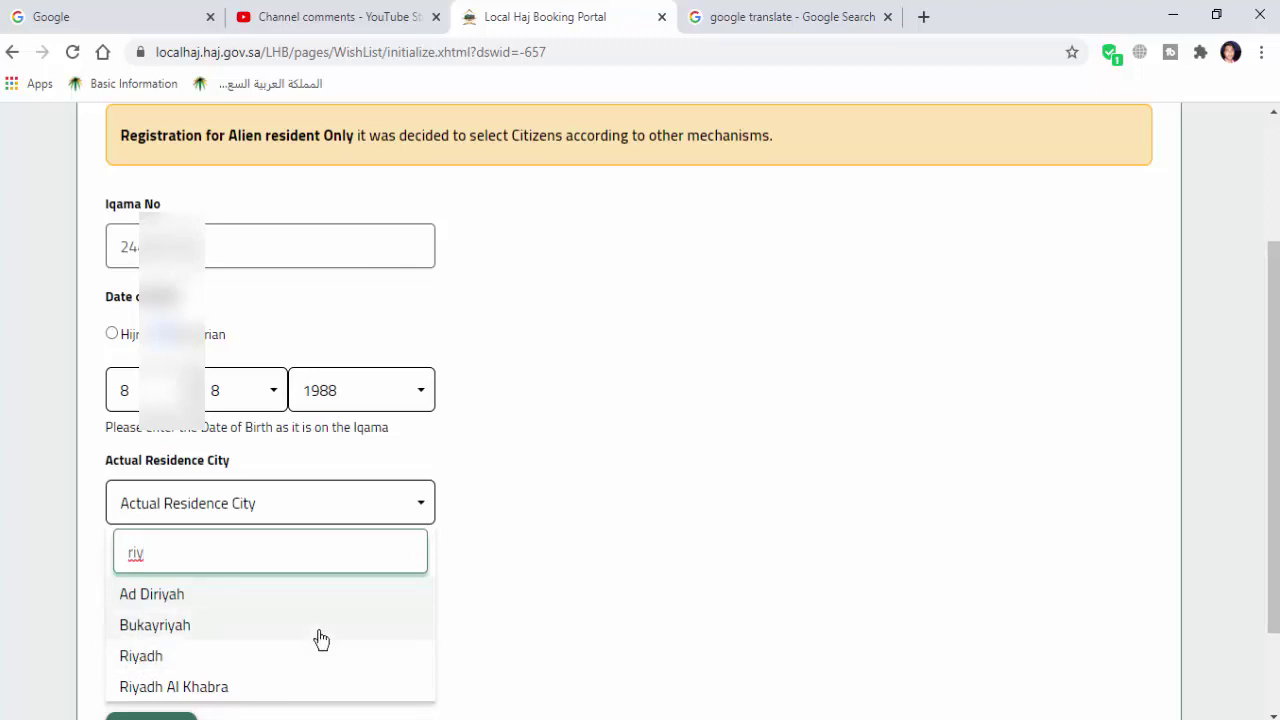
left_click(143, 656)
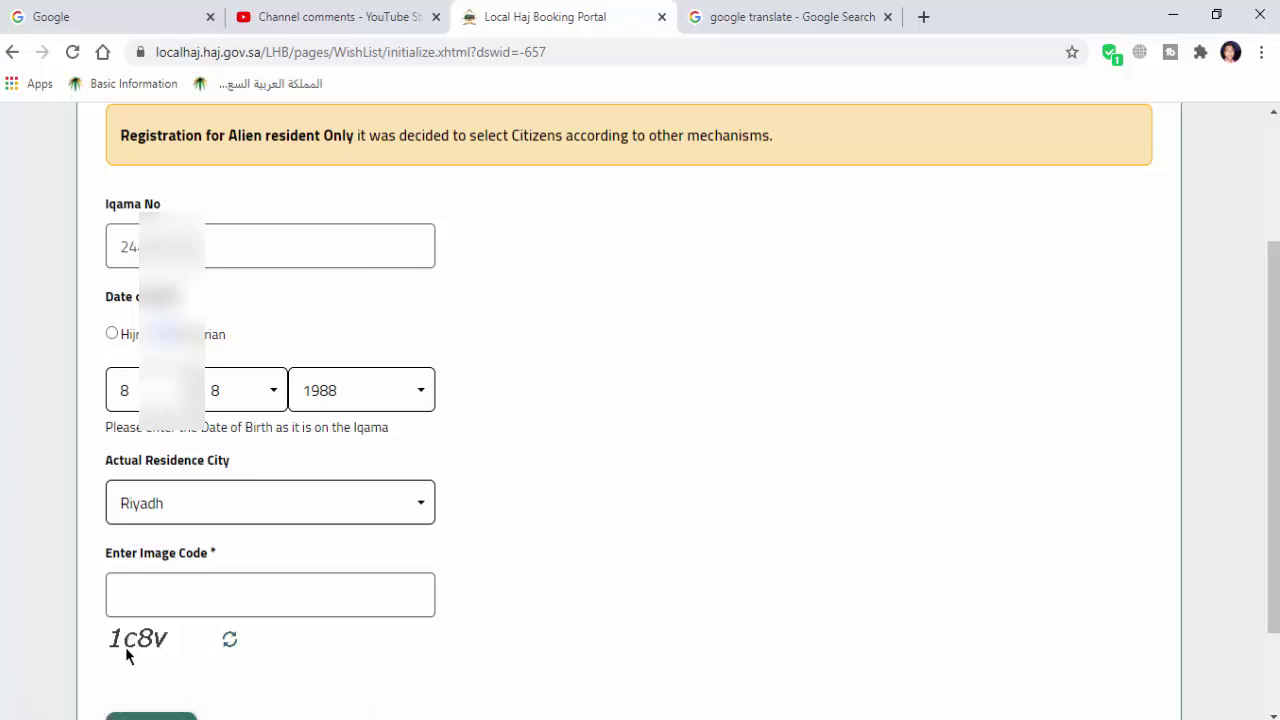
Step: Refresh the captcha to get a new image code, leaving the code field blank
left_click(171, 603)
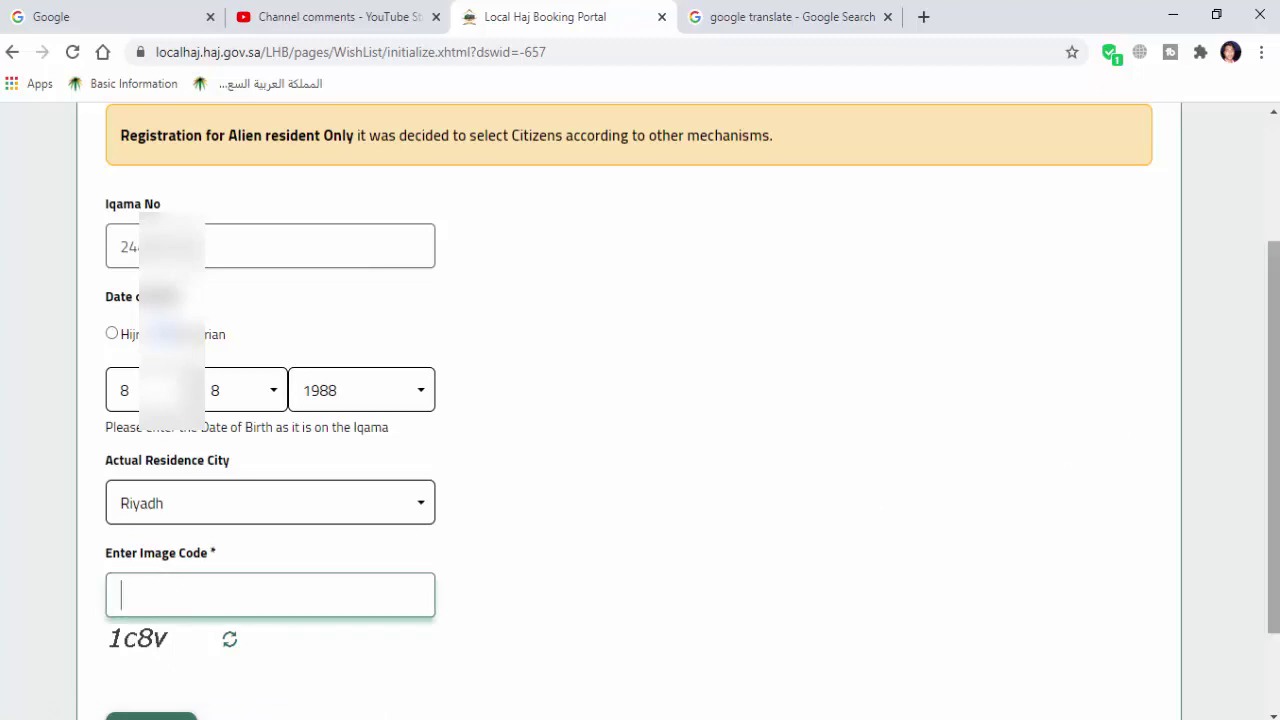
left_click_drag(1276, 294, 1277, 320)
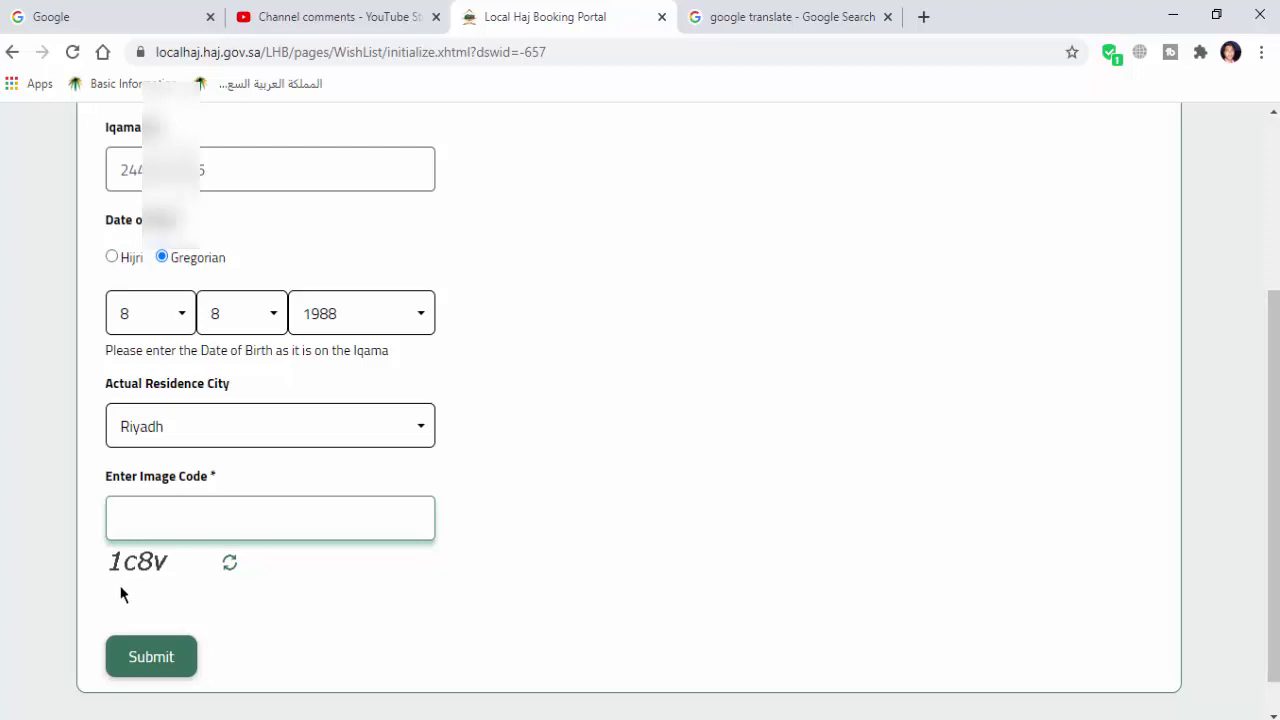
left_click(230, 568)
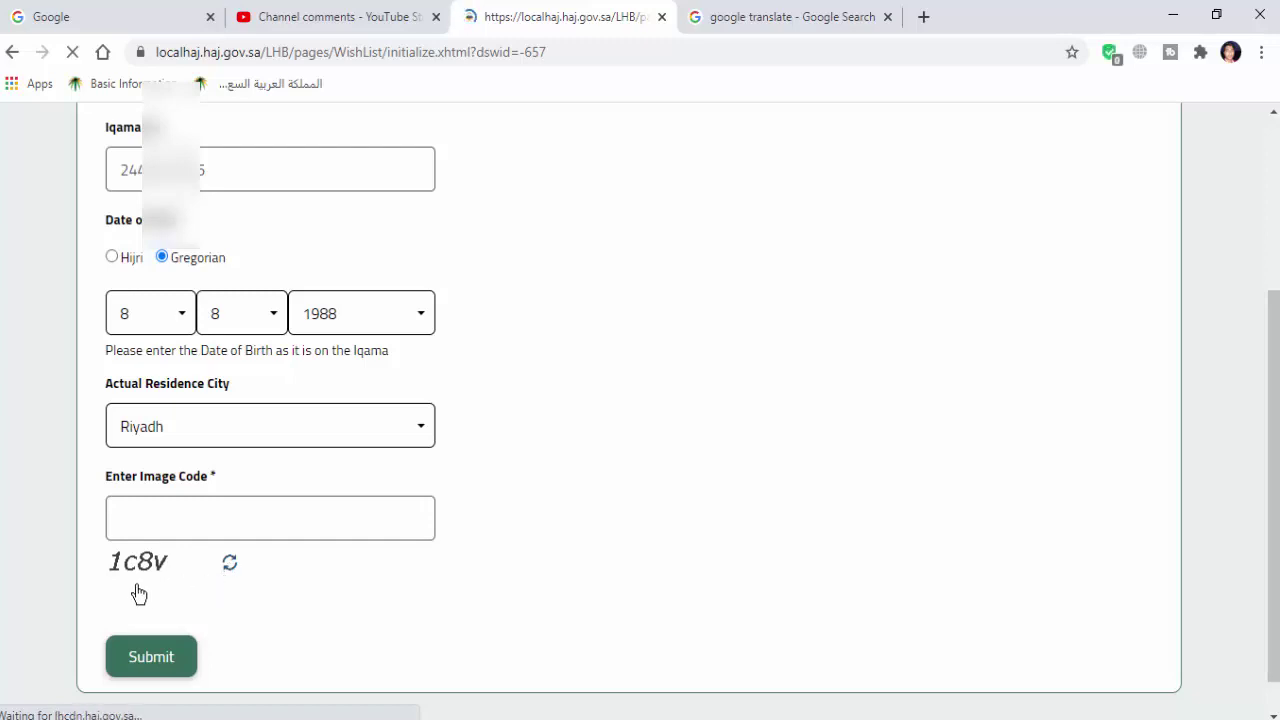
Step: Enter the displayed captcha as the image code and submit the registration form
scroll(138, 594, "down", 1)
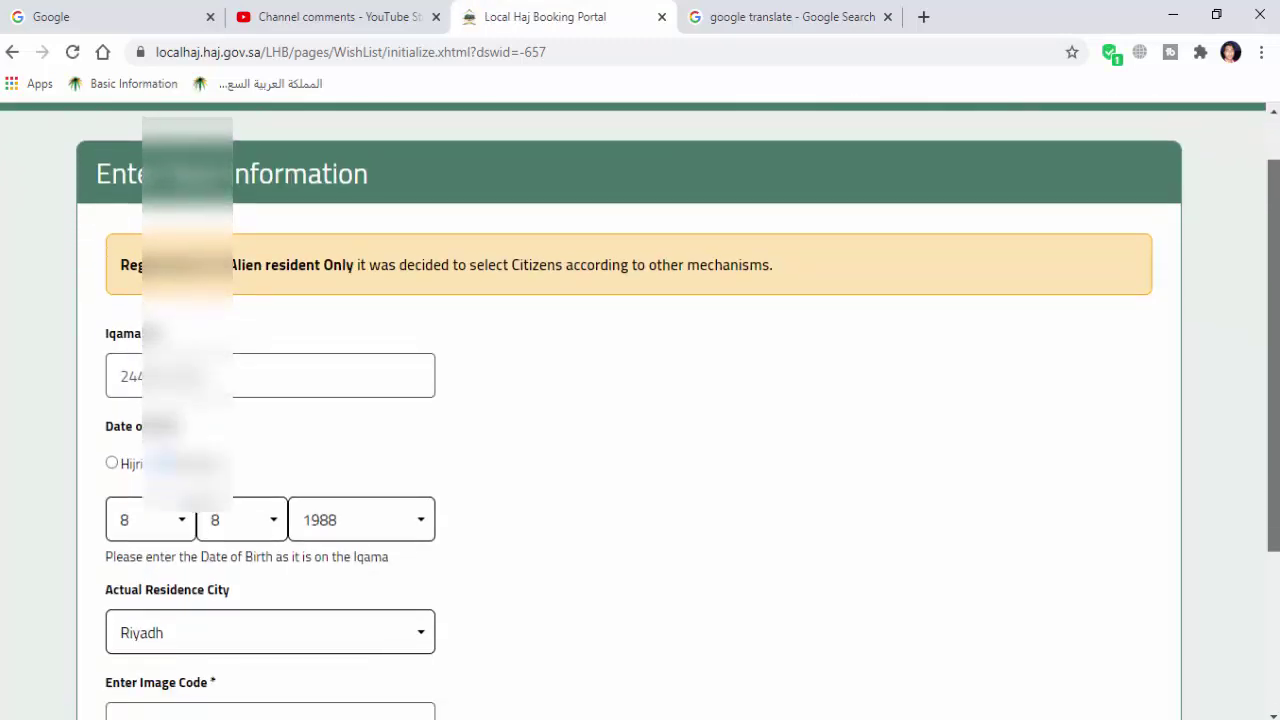
scroll(1088, 453, "down", 3)
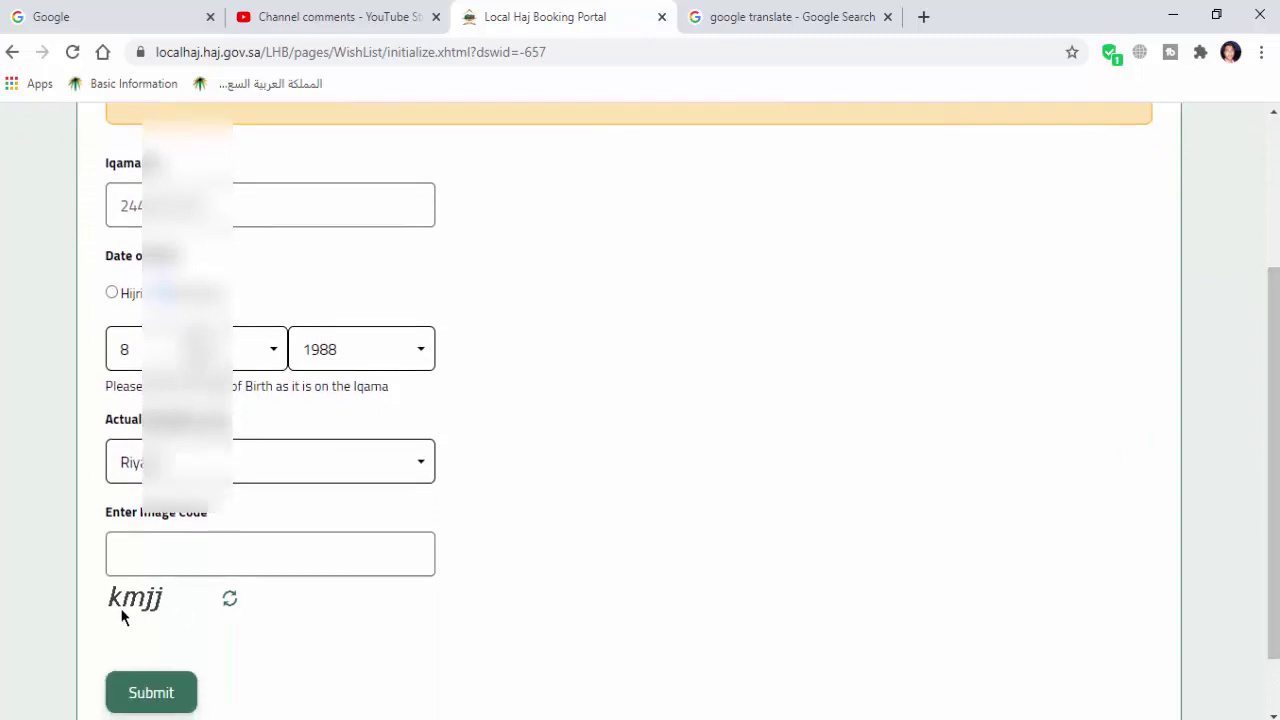
left_click(175, 545)
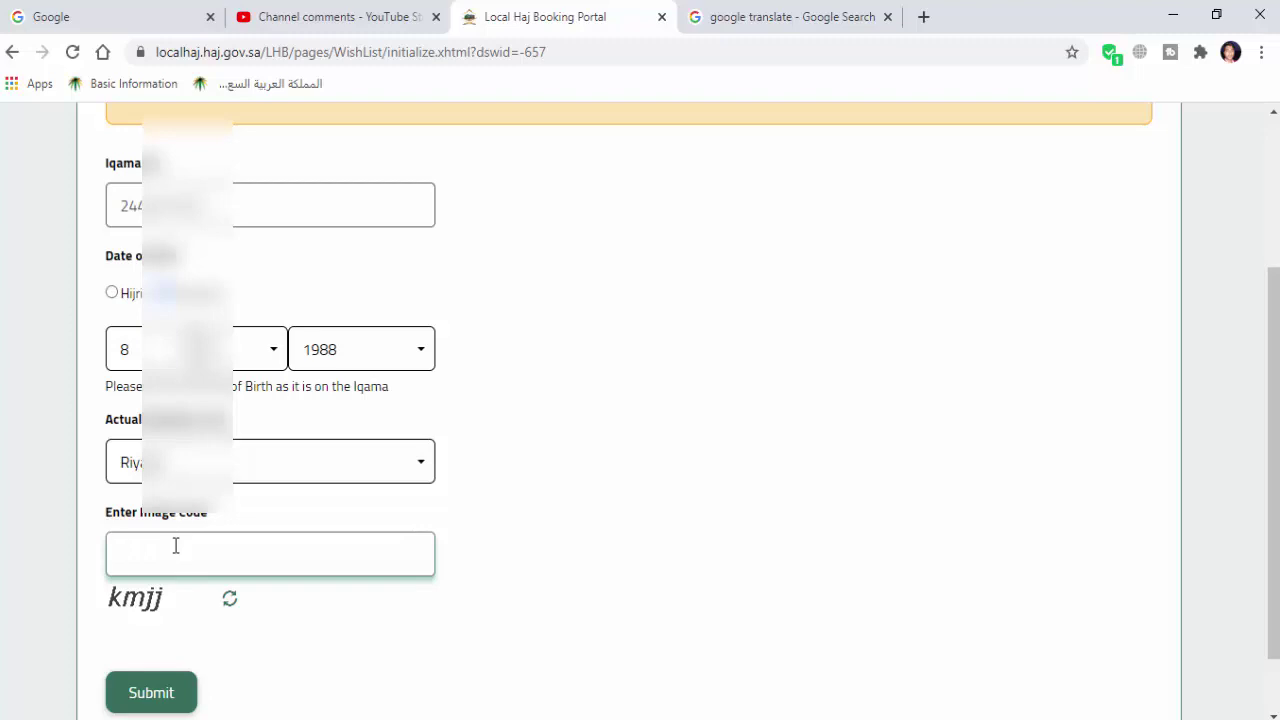
type("kmjj")
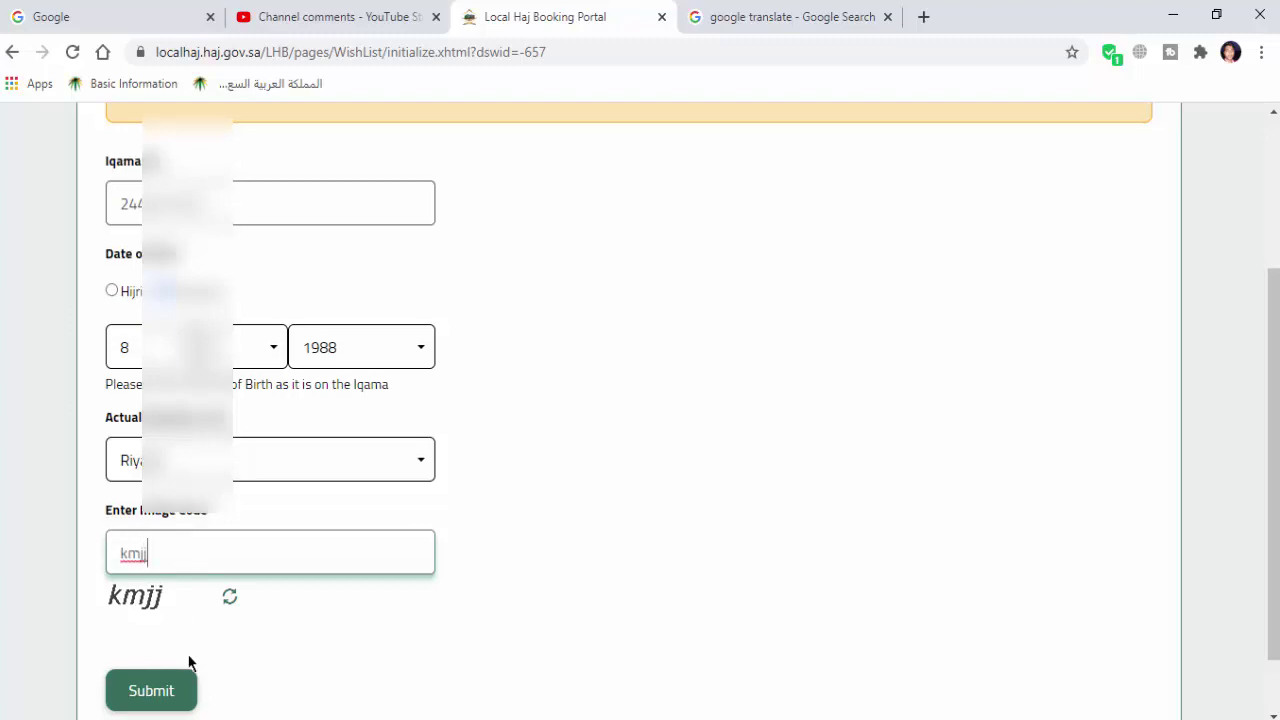
scroll(189, 663, "down", 1)
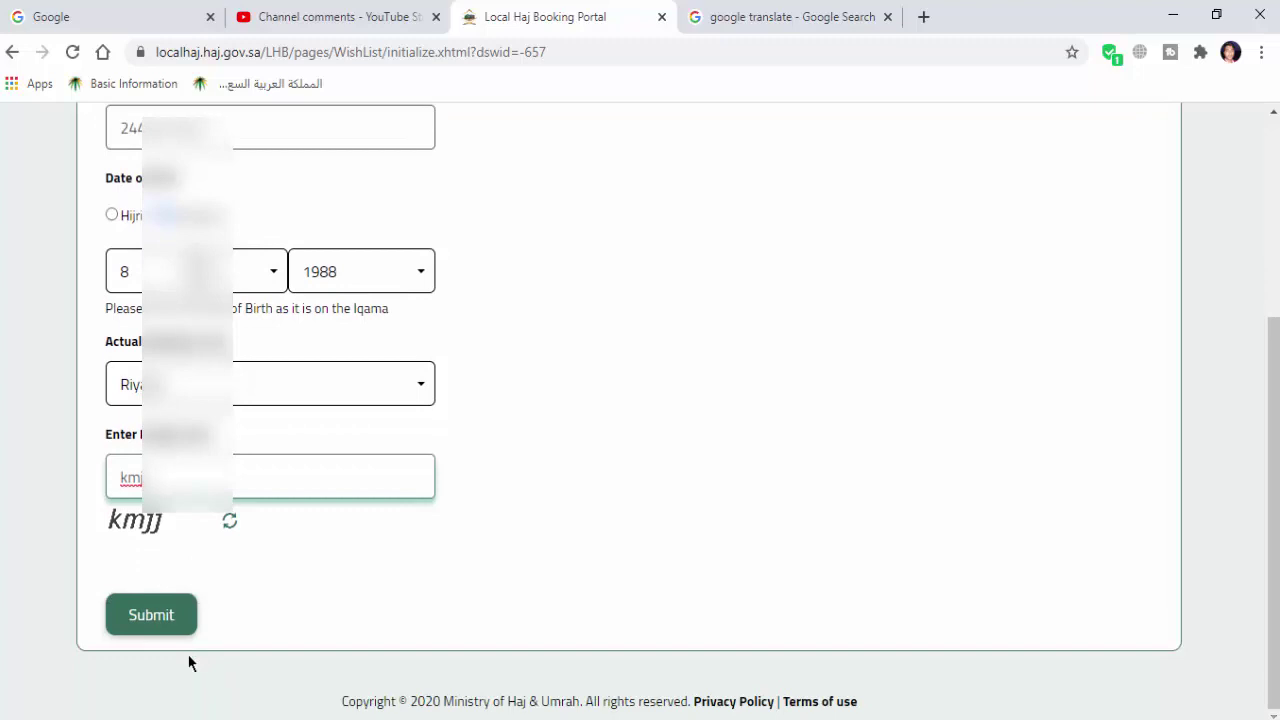
left_click(153, 617)
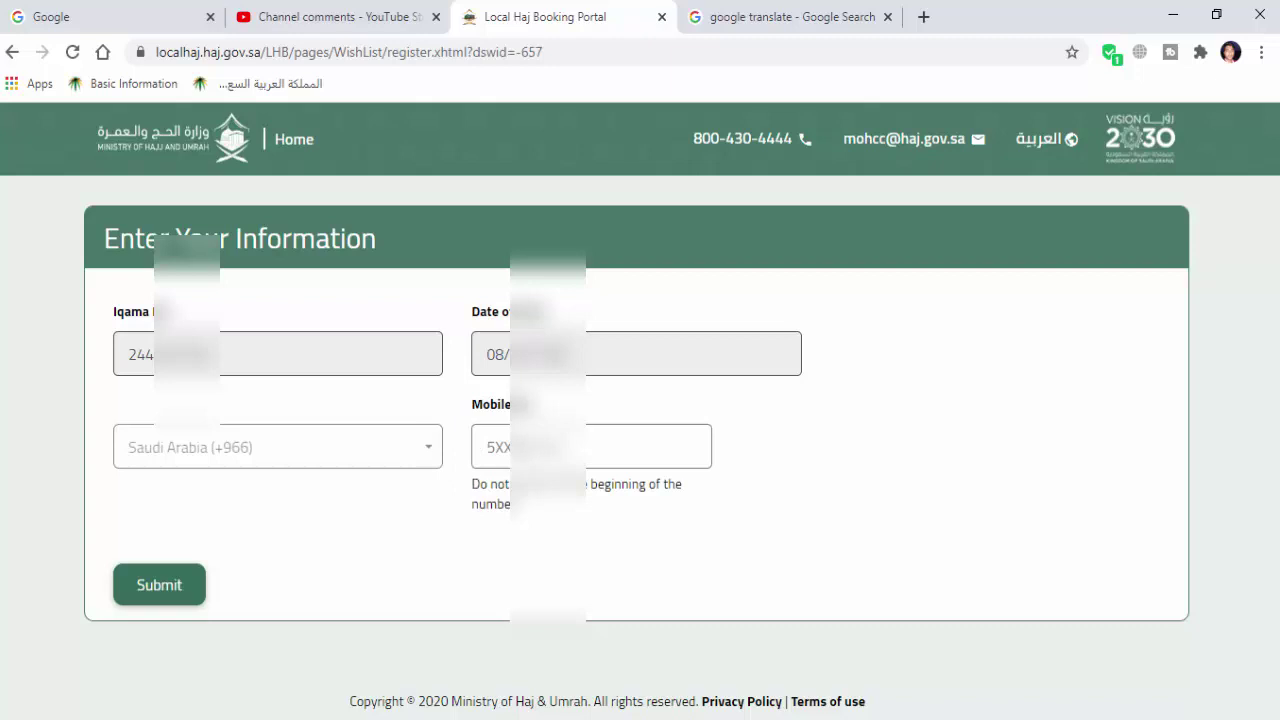
Step: Paste the pilgrim's mobile number into the Mobile field and submit it for verification
left_click(489, 447)
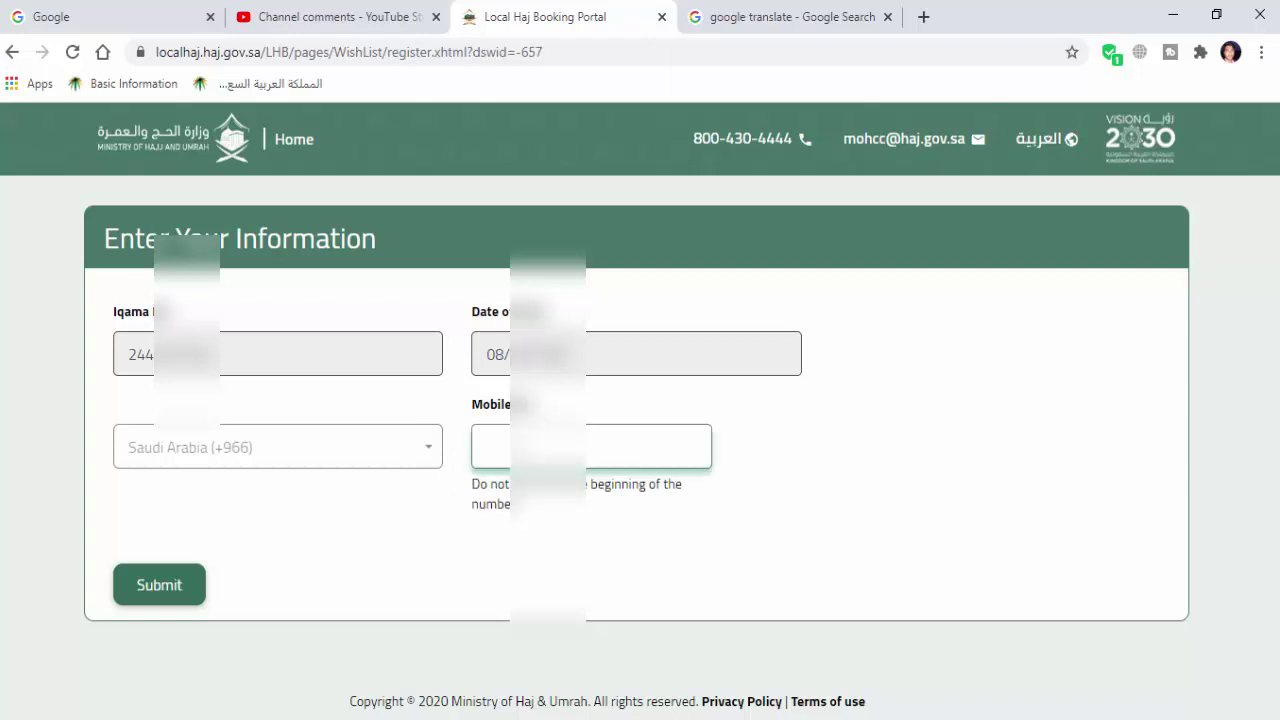
key("ctrl+v")
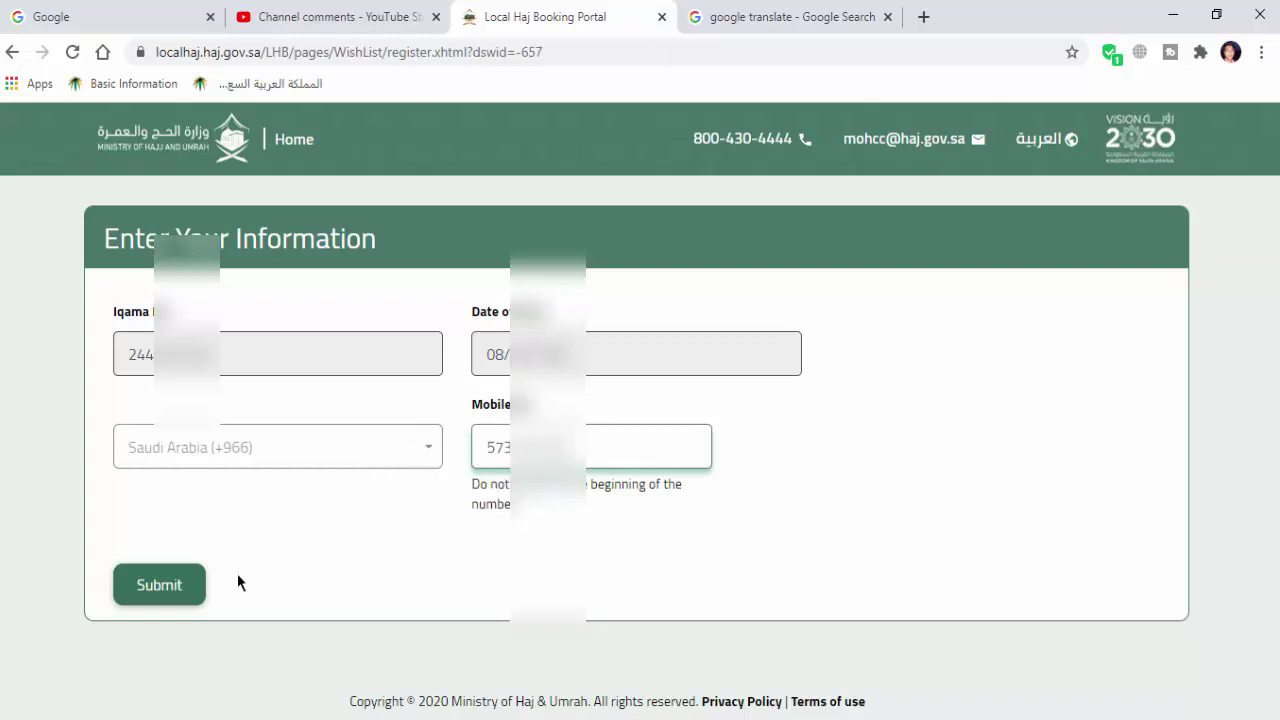
left_click(171, 588)
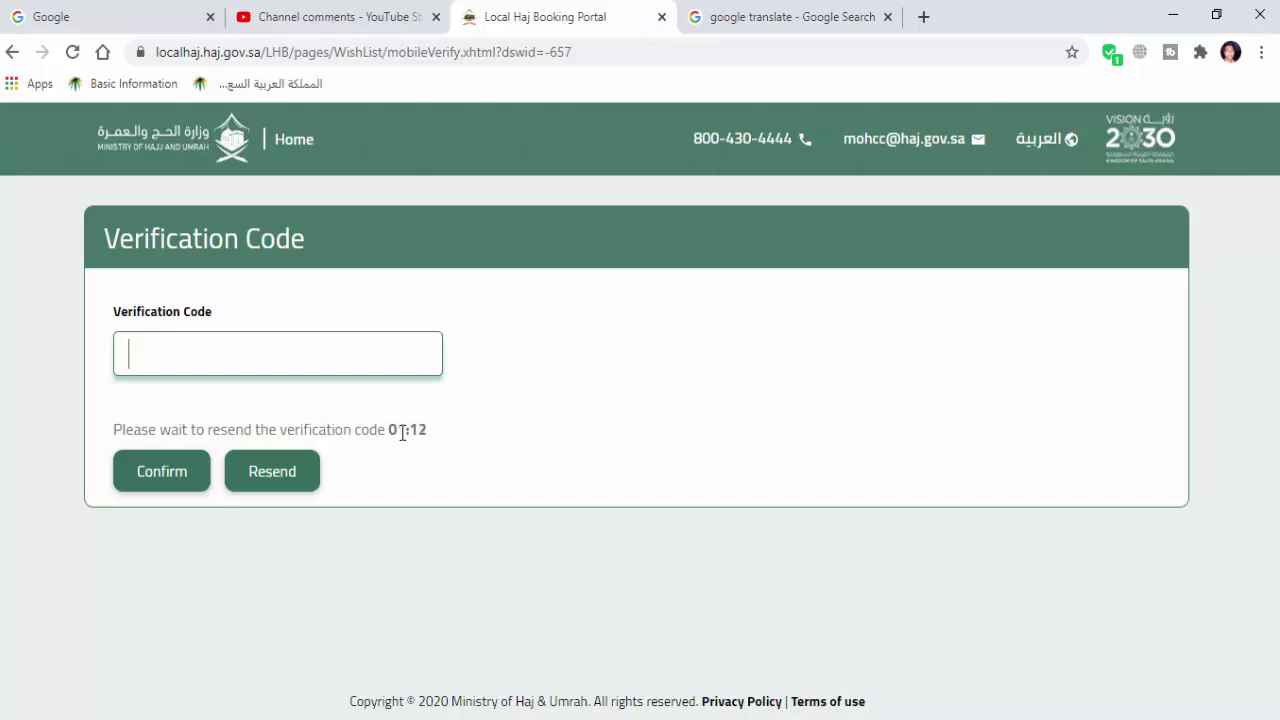
Step: Enter the SMS verification code and confirm it
left_click(160, 485)
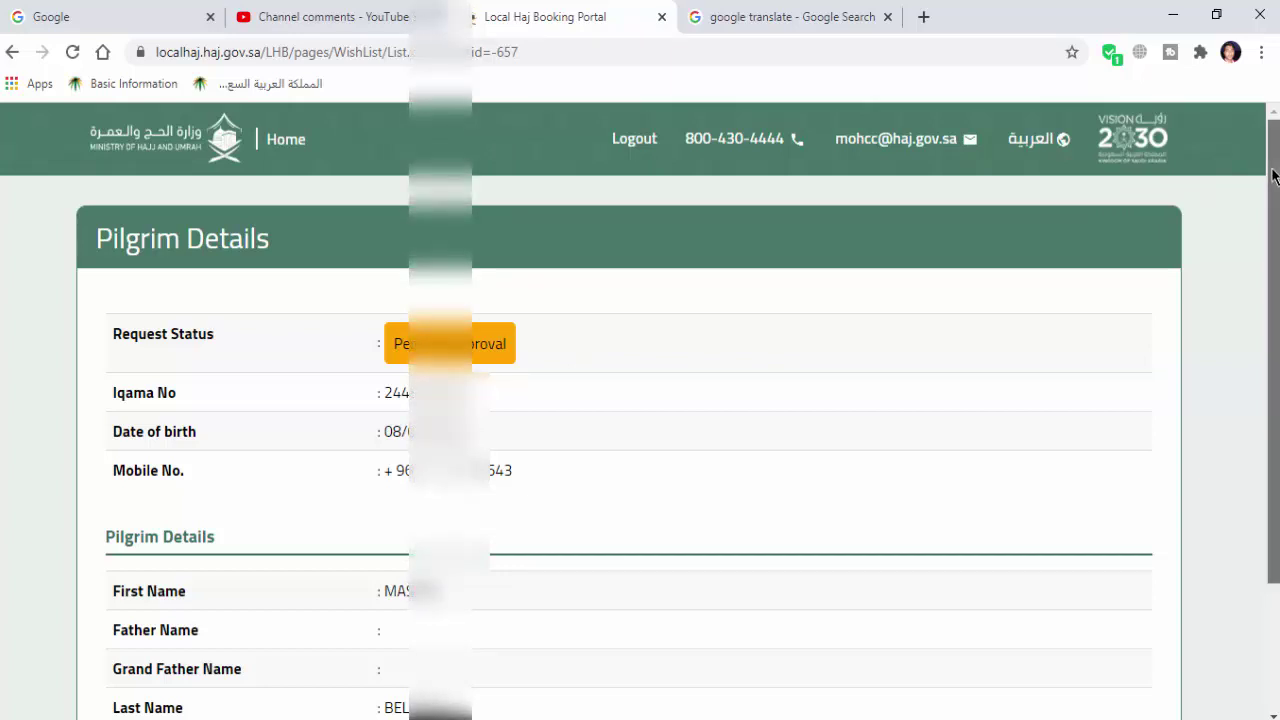
Step: Review the Pilgrim Details page, then log out of the pilgrim account
left_click_drag(1274, 176, 1274, 300)
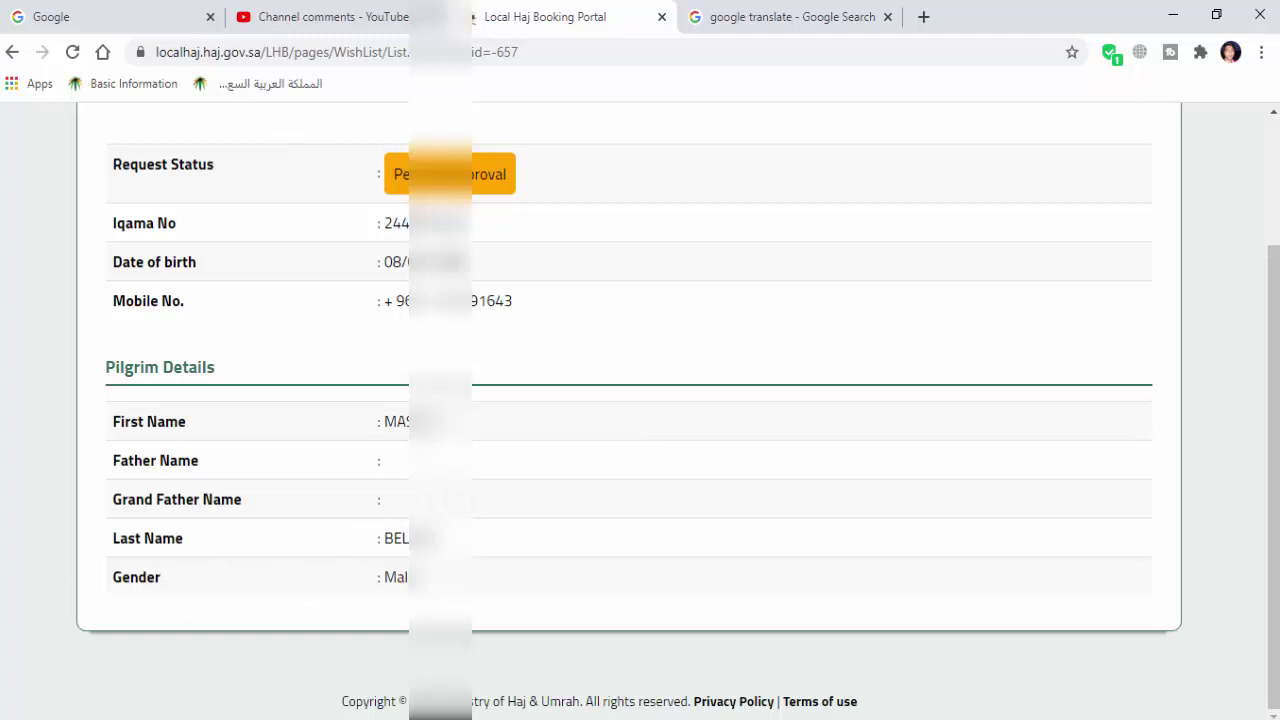
left_click_drag(1272, 296, 1277, 133)
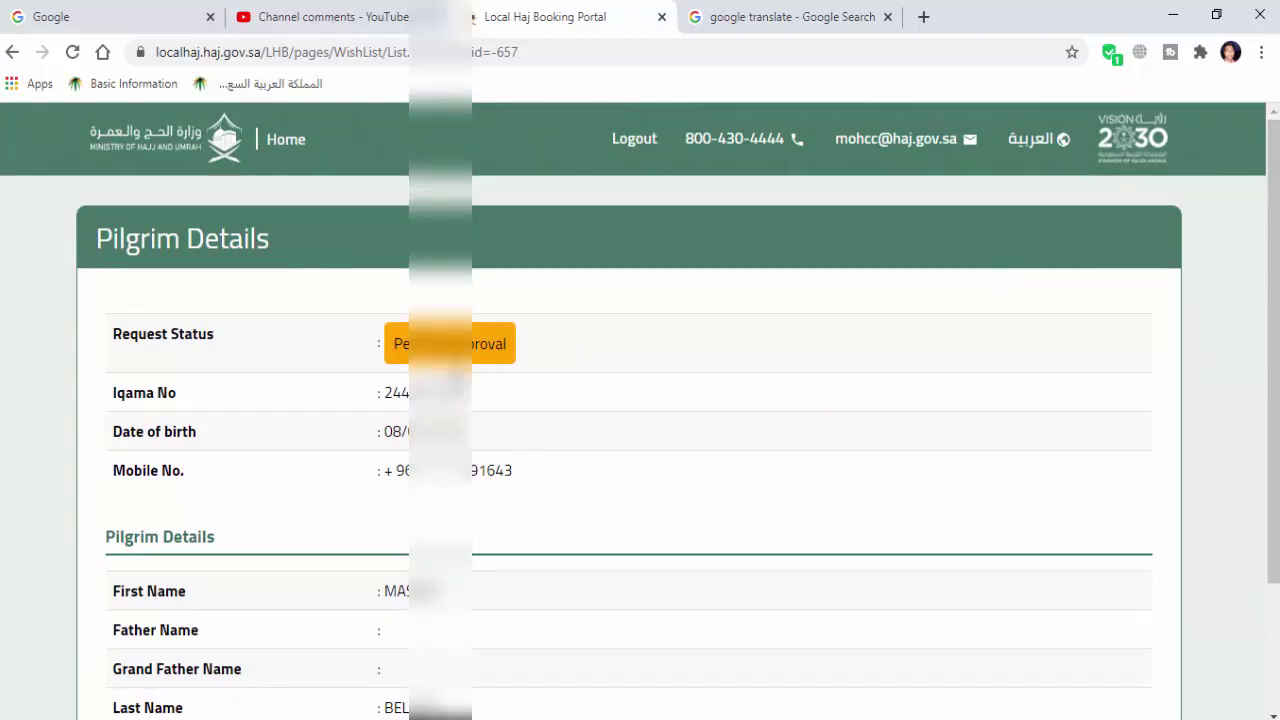
left_click(642, 146)
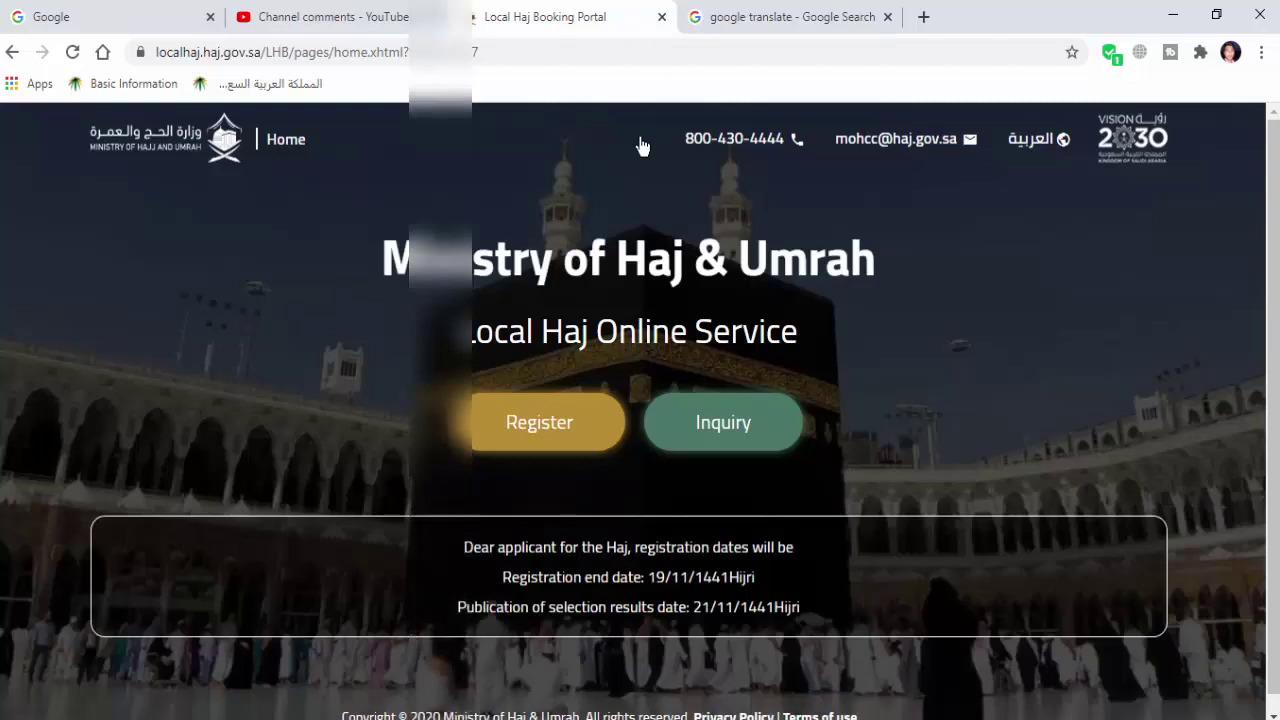
Step: Open the Request Inquiry form and paste the Iqama number into the Iqama No field
left_click(720, 428)
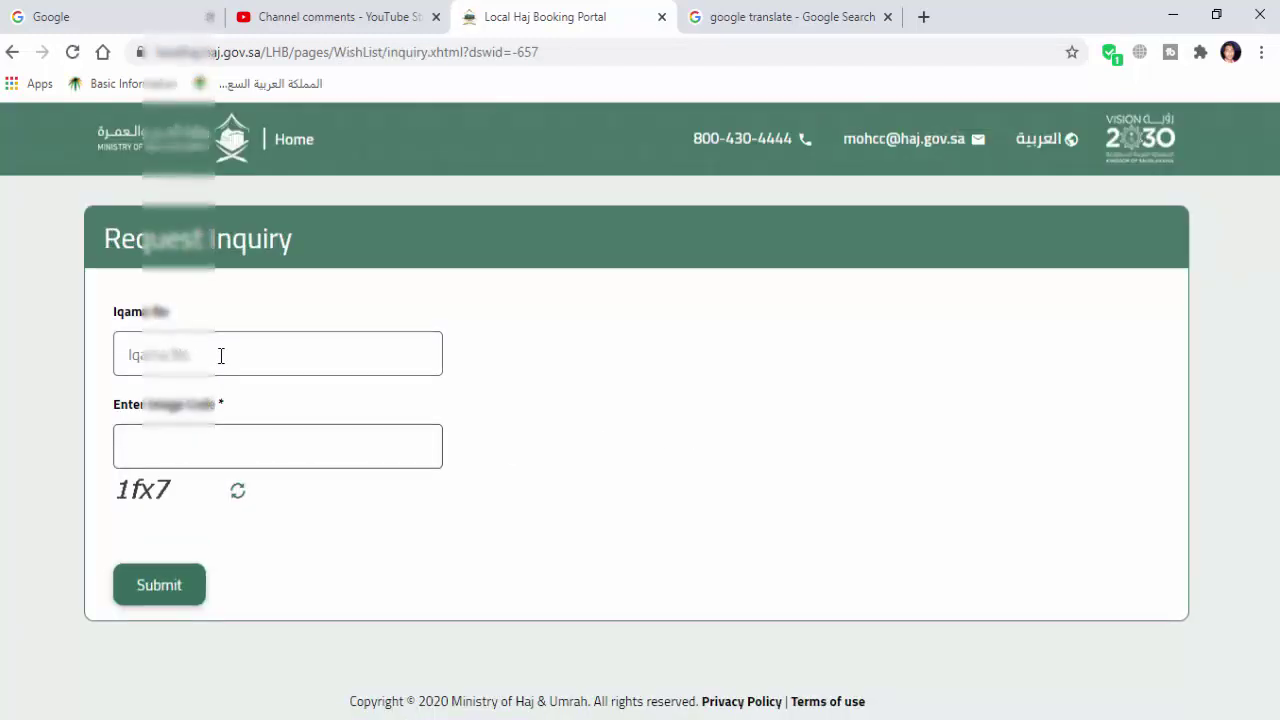
left_click(221, 355)
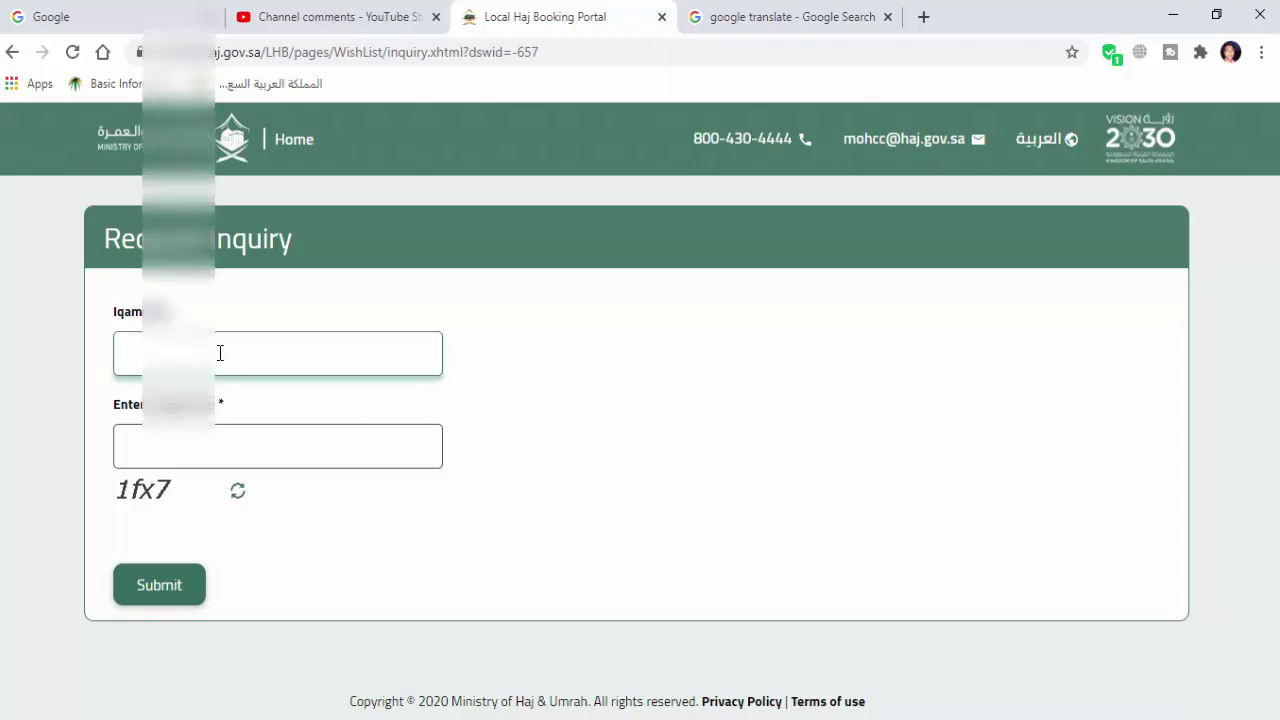
key("ctrl+v")
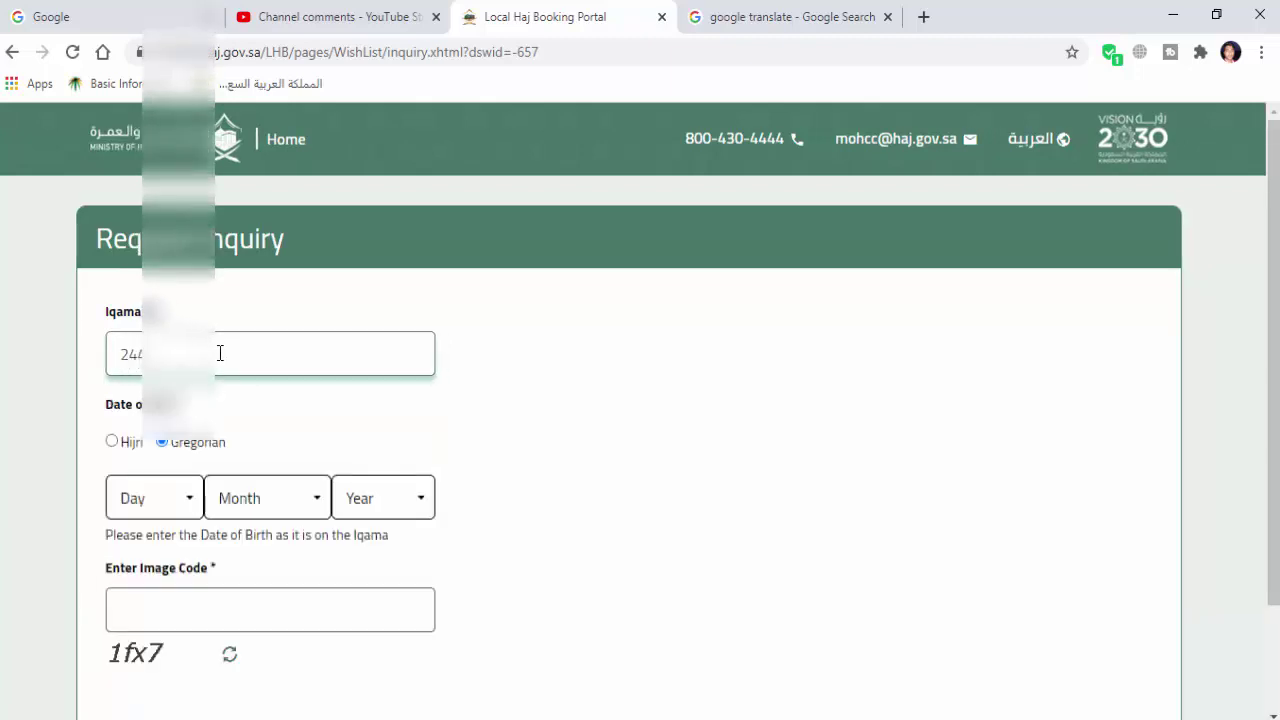
scroll(640, 407, "down", 2)
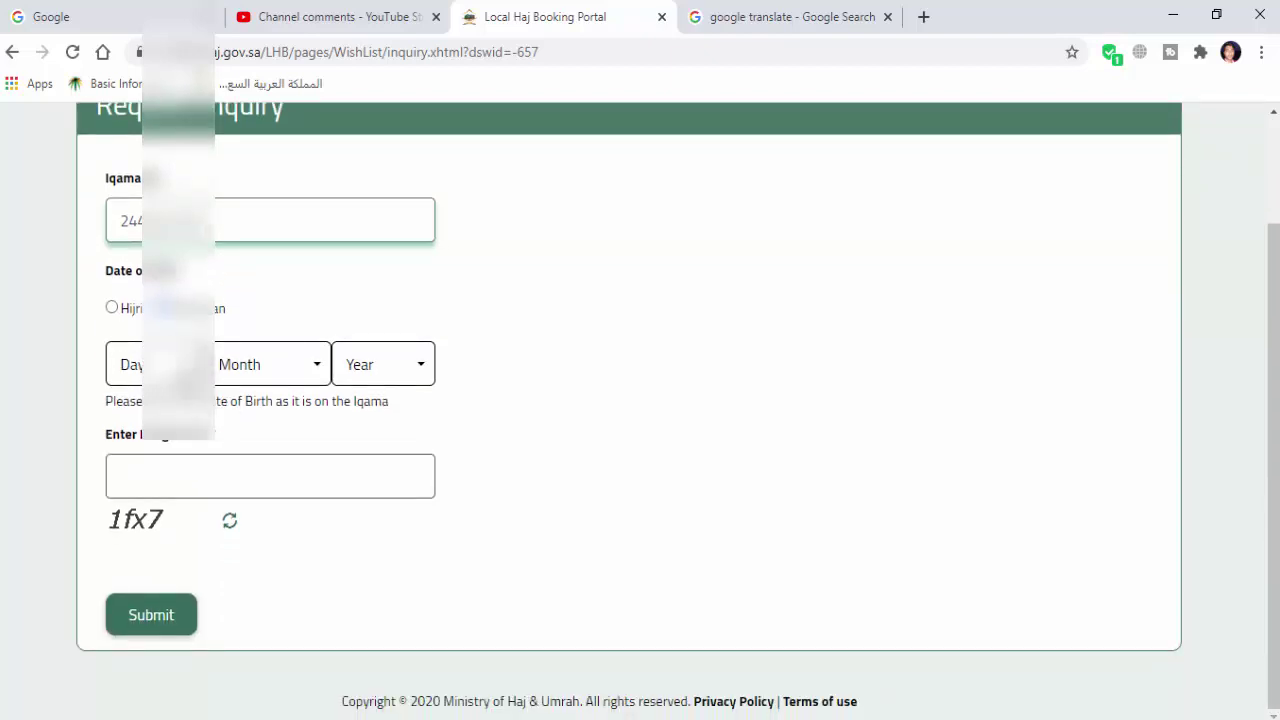
left_click(130, 364)
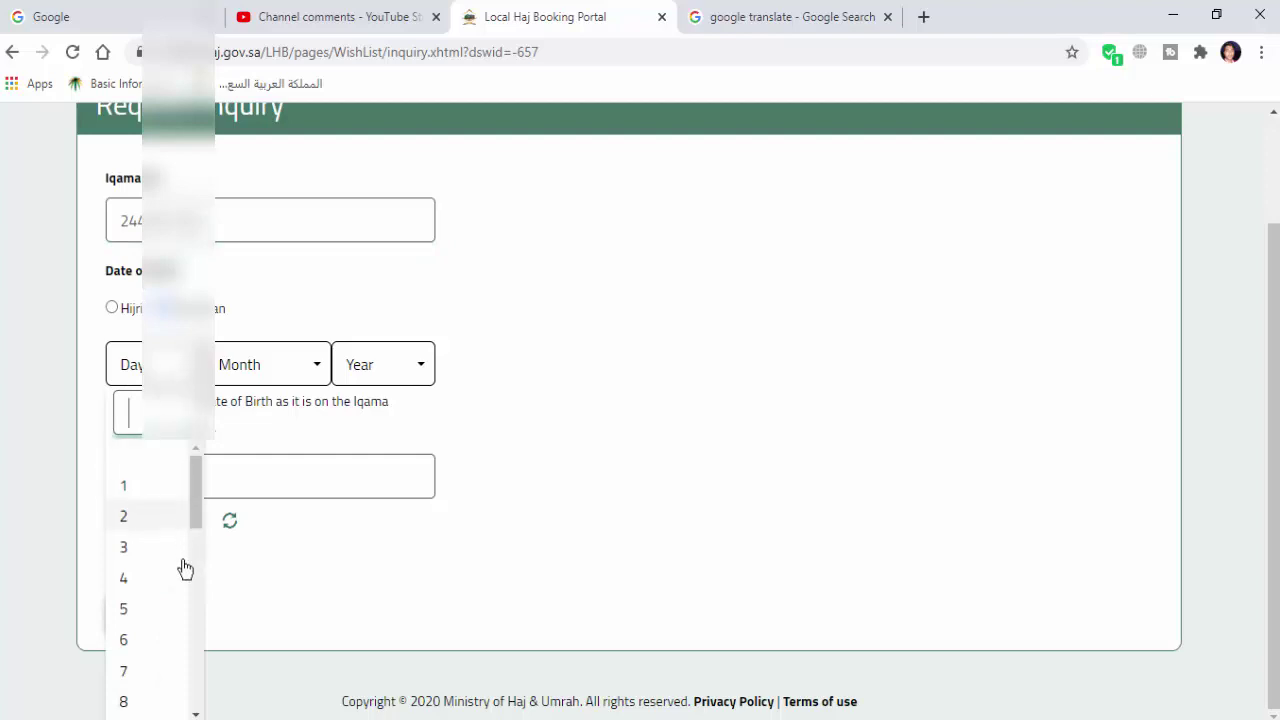
left_click(155, 700)
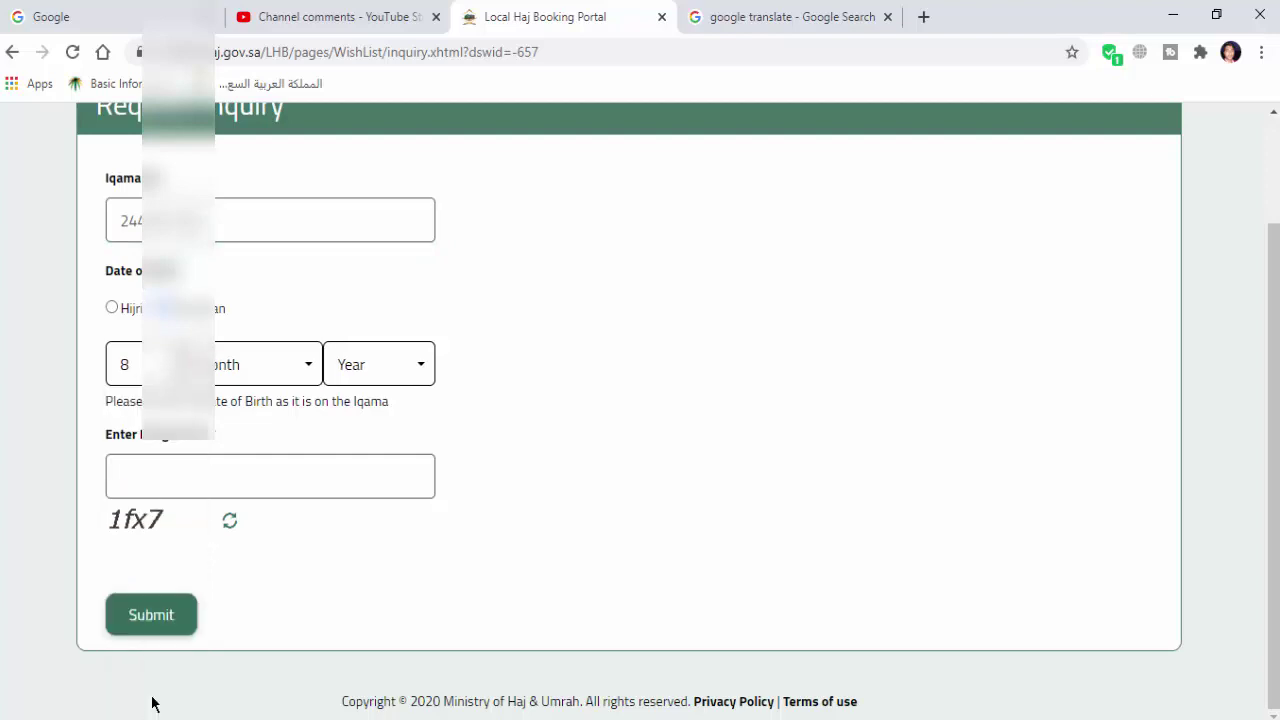
left_click(310, 378)
left_click(229, 700)
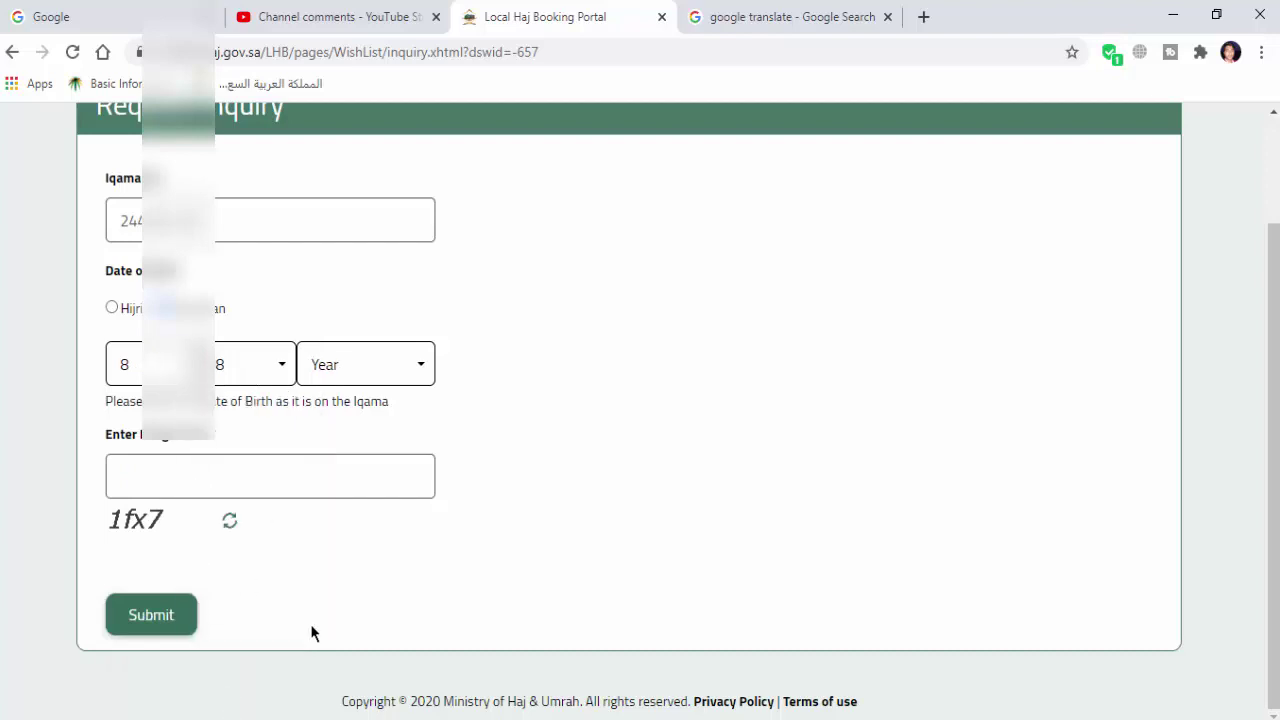
left_click(423, 363)
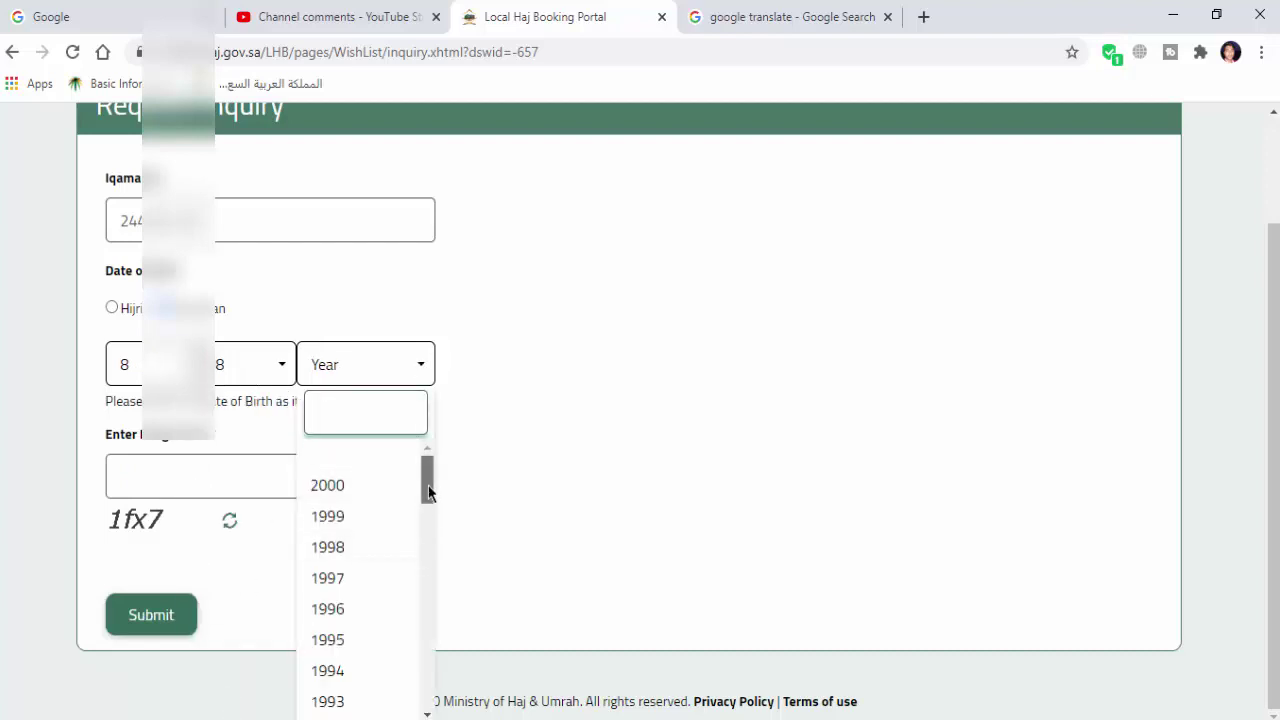
left_click_drag(428, 492, 434, 535)
left_click(400, 553)
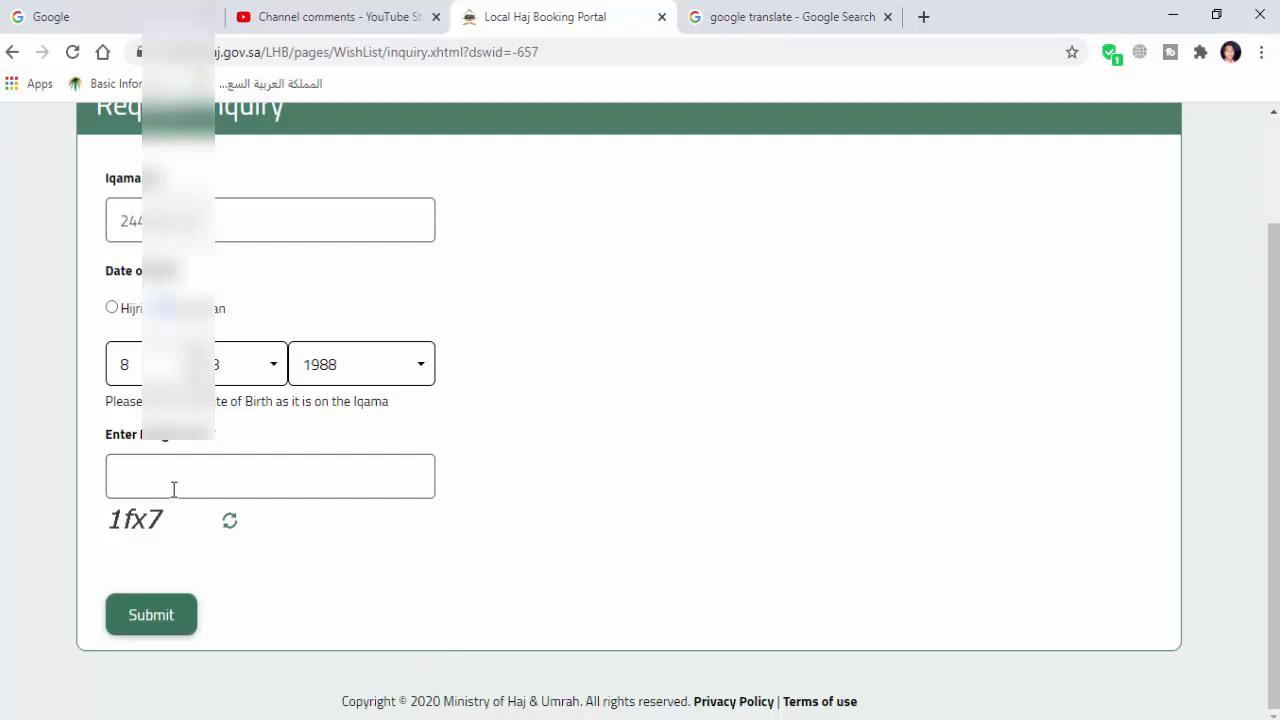
Step: Enter the captcha shown into Enter Image Code and submit the inquiry
left_click(143, 488)
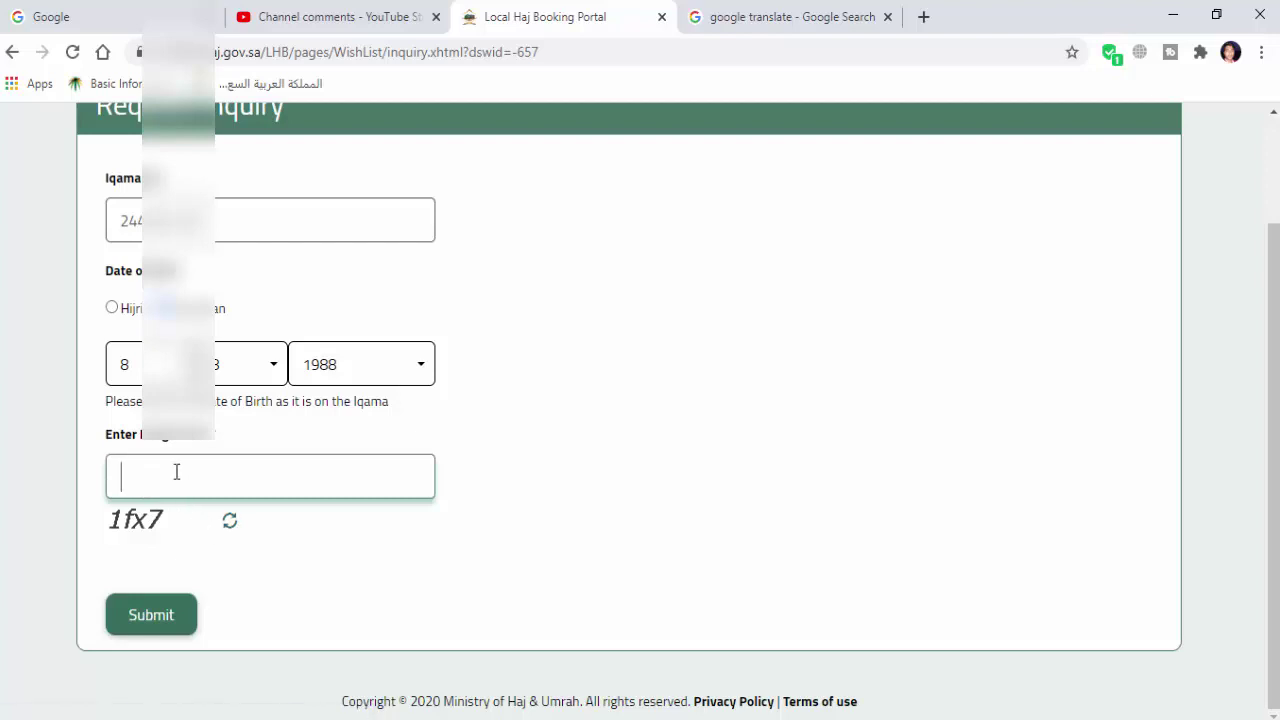
type("1fx7")
left_click(152, 620)
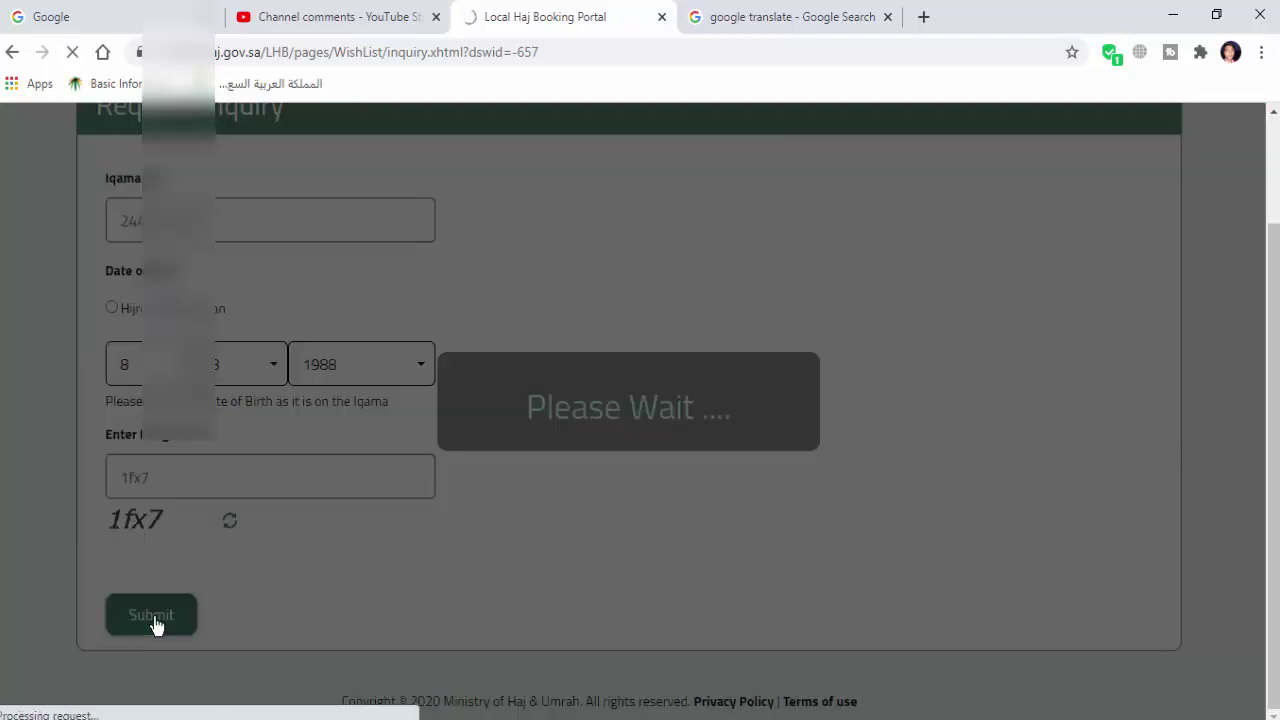